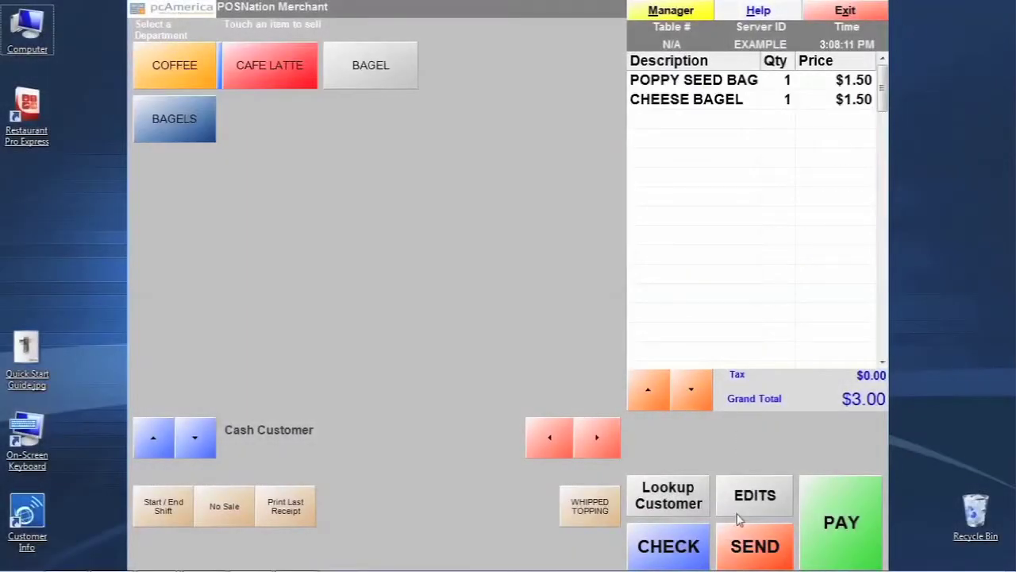
Void the earlier two-bagel order from EDITS, leaving an empty $0.00 ticket.
{"action": "left_click", "coordinate": [739, 508]}
{"action": "left_click", "coordinate": [310, 254]}
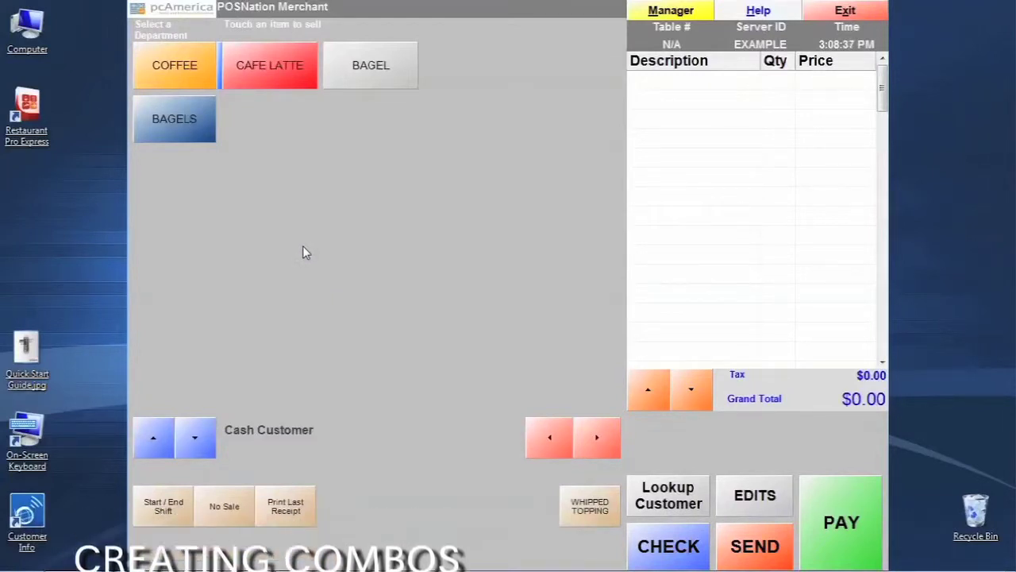
Ring up an 8 oz cafe latte with no flavor shot, then delete it from the ticket.
{"action": "left_click", "coordinate": [283, 73]}
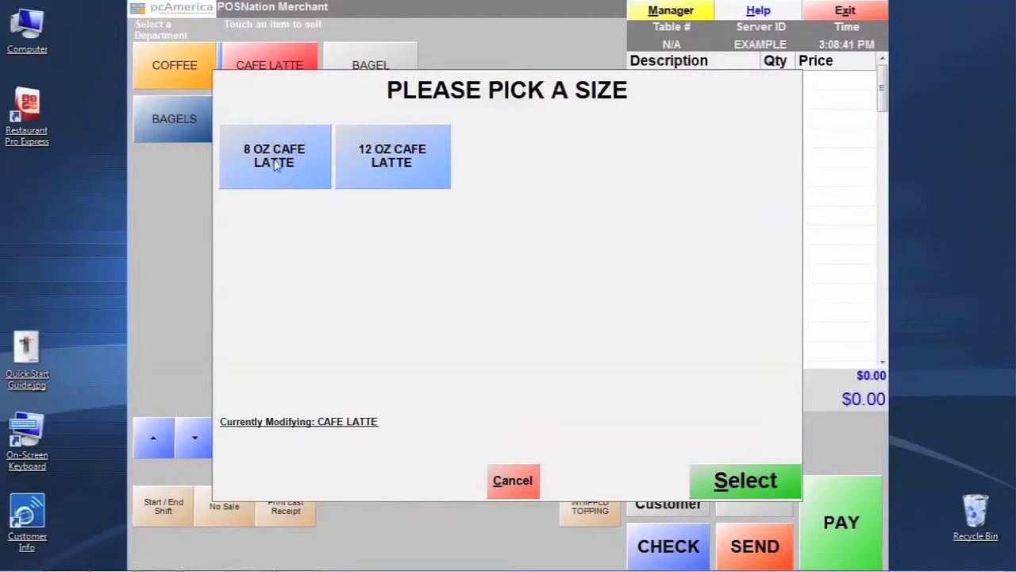
{"action": "left_click", "coordinate": [296, 163]}
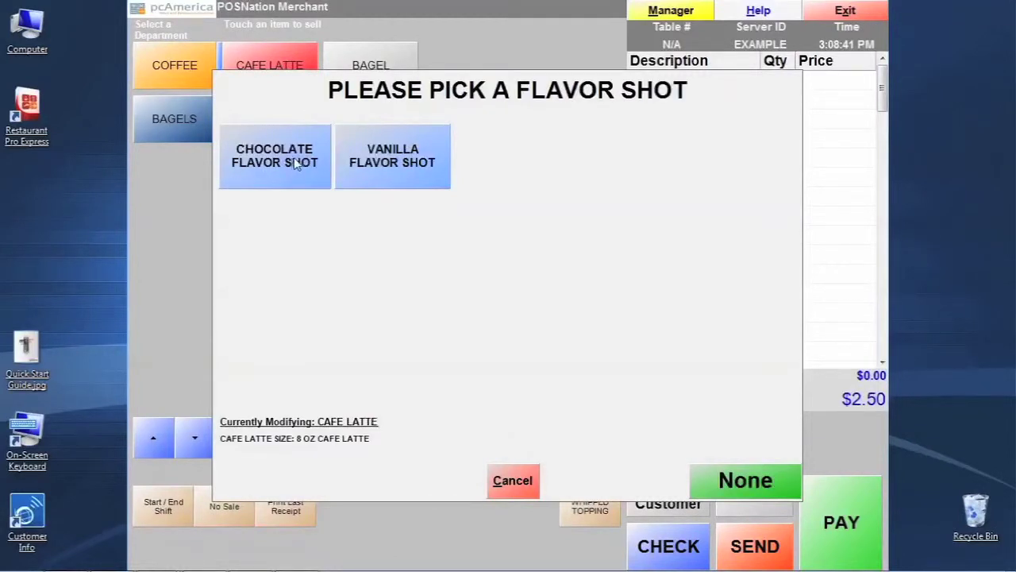
{"action": "left_click", "coordinate": [744, 481]}
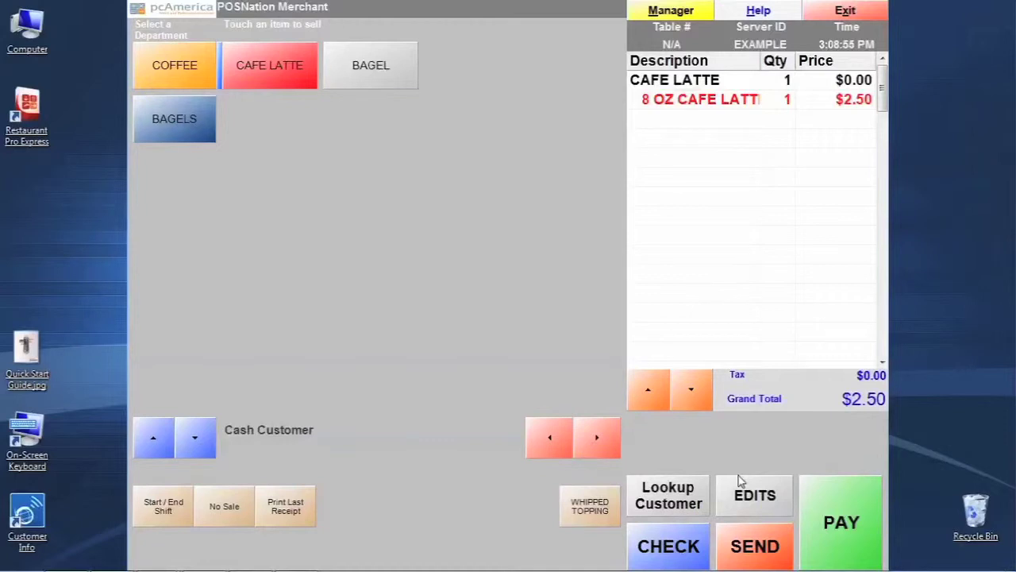
{"action": "left_click", "coordinate": [724, 103]}
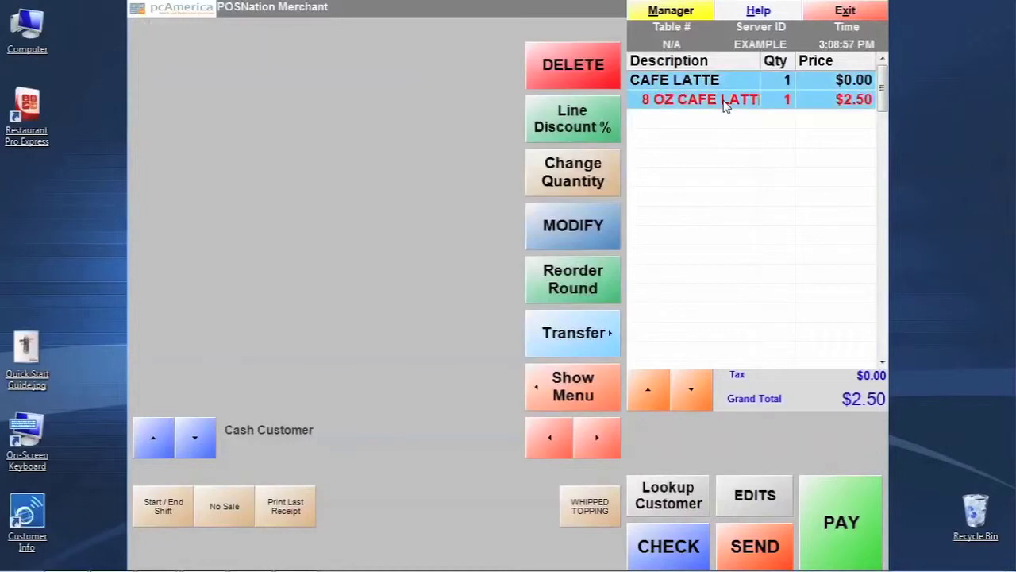
{"action": "left_click", "coordinate": [569, 65]}
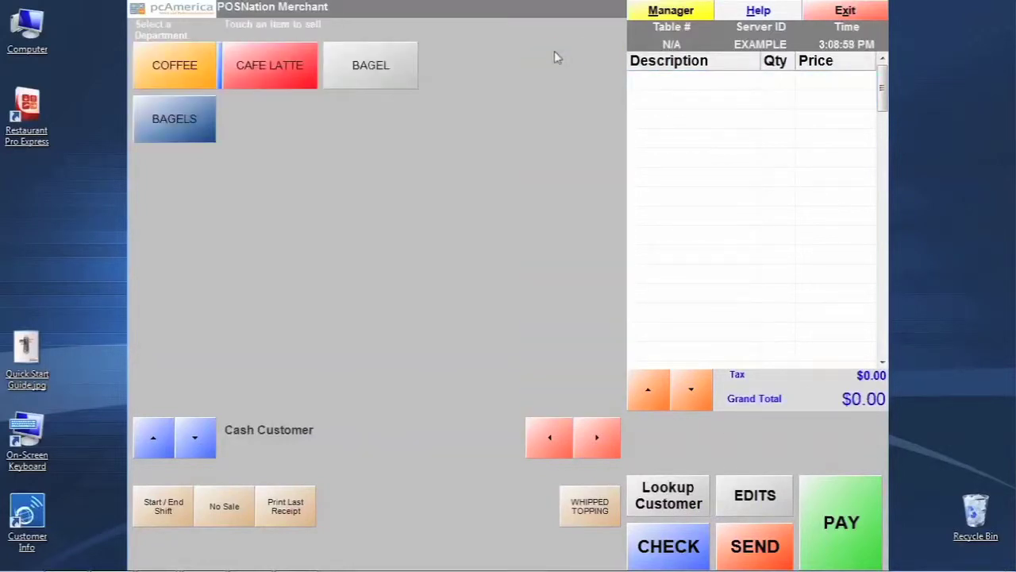
Browse the BAGELS and COFFEE departments, then bring up the Manager menu.
{"action": "left_click", "coordinate": [171, 117]}
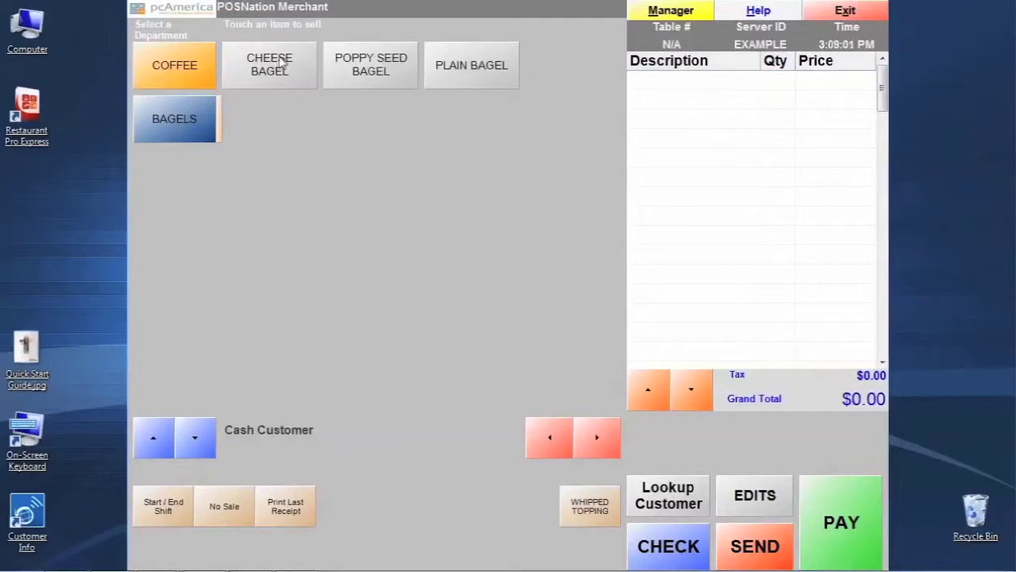
{"action": "left_click", "coordinate": [176, 66]}
{"action": "left_click", "coordinate": [673, 13]}
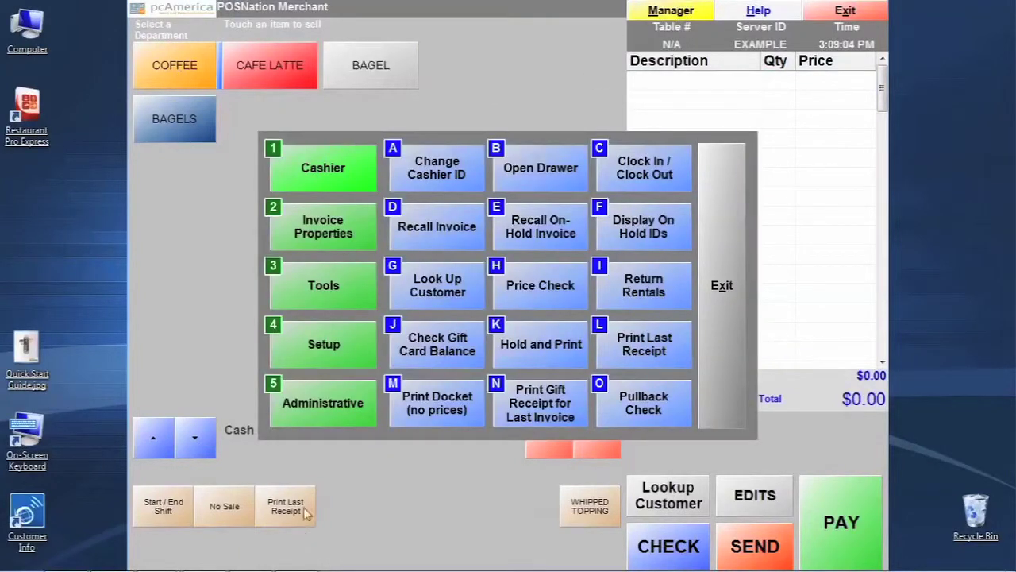
Add department ID COMBOS with description COMBO MEALS in Department Maintenance, declining another.
{"action": "left_click", "coordinate": [337, 411]}
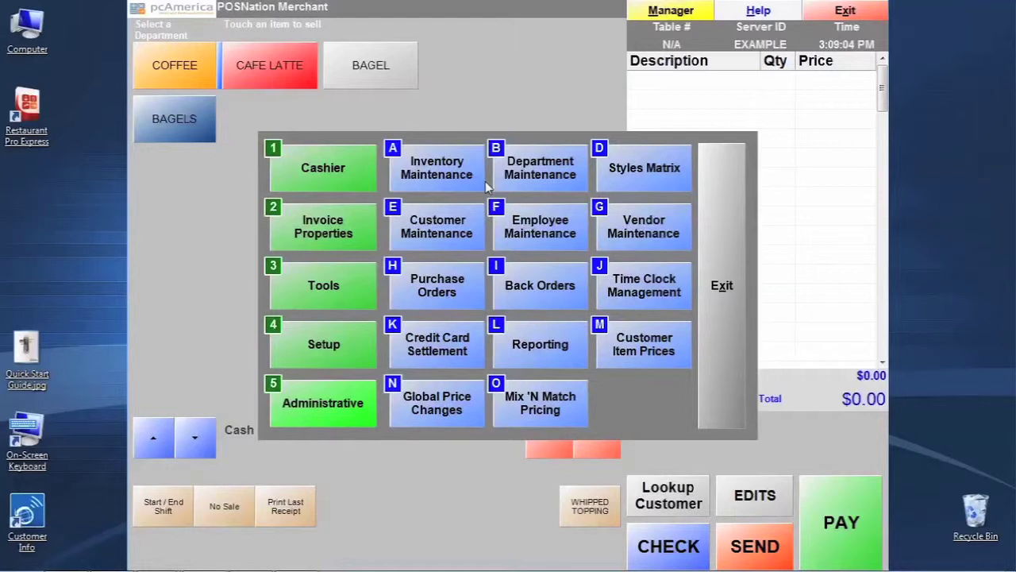
{"action": "left_click", "coordinate": [568, 176]}
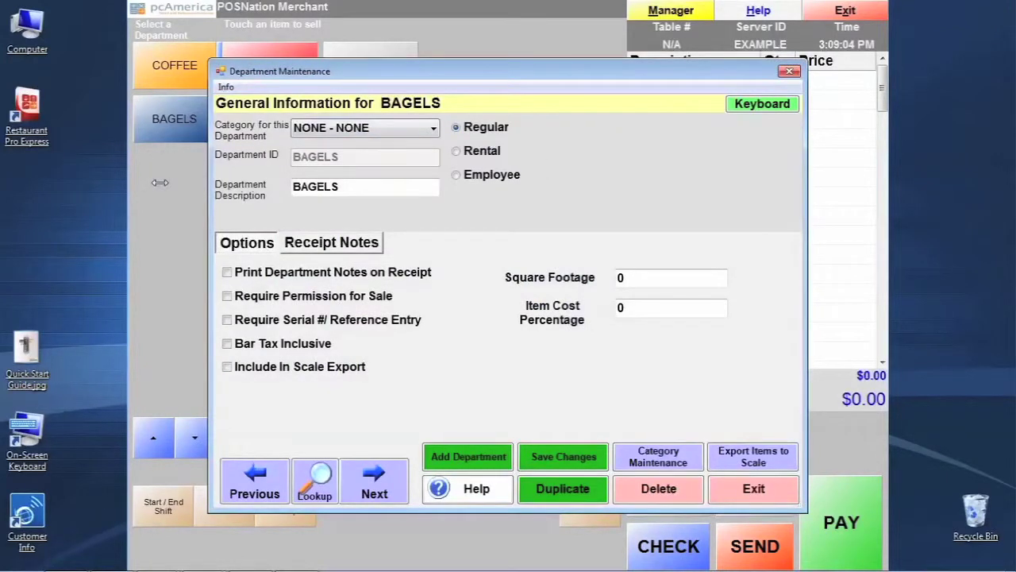
{"action": "left_click", "coordinate": [499, 463]}
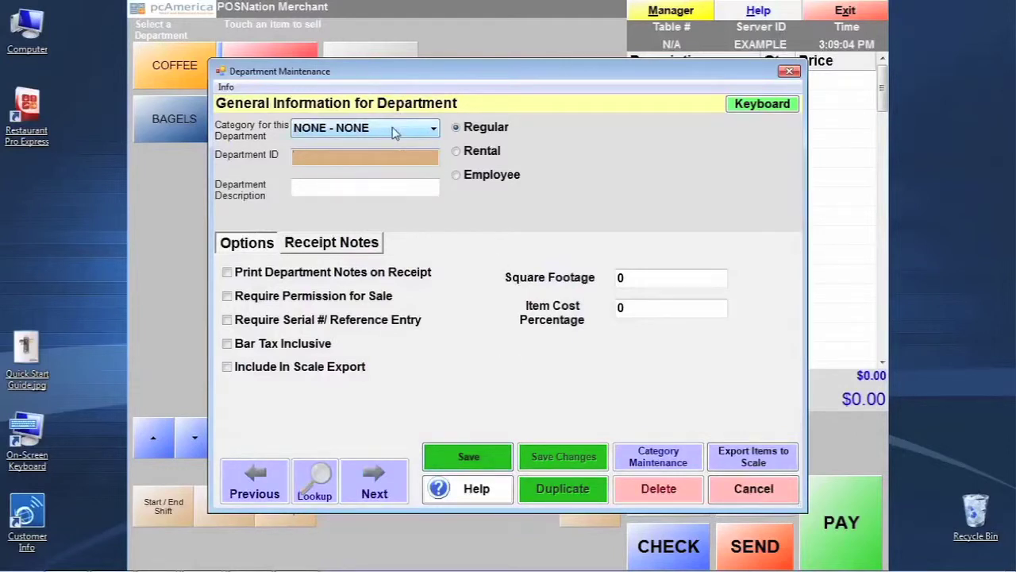
{"action": "type", "text": "COMBOS"}
{"action": "key", "text": "Tab"}
{"action": "type", "text": "COMBO MEALS"}
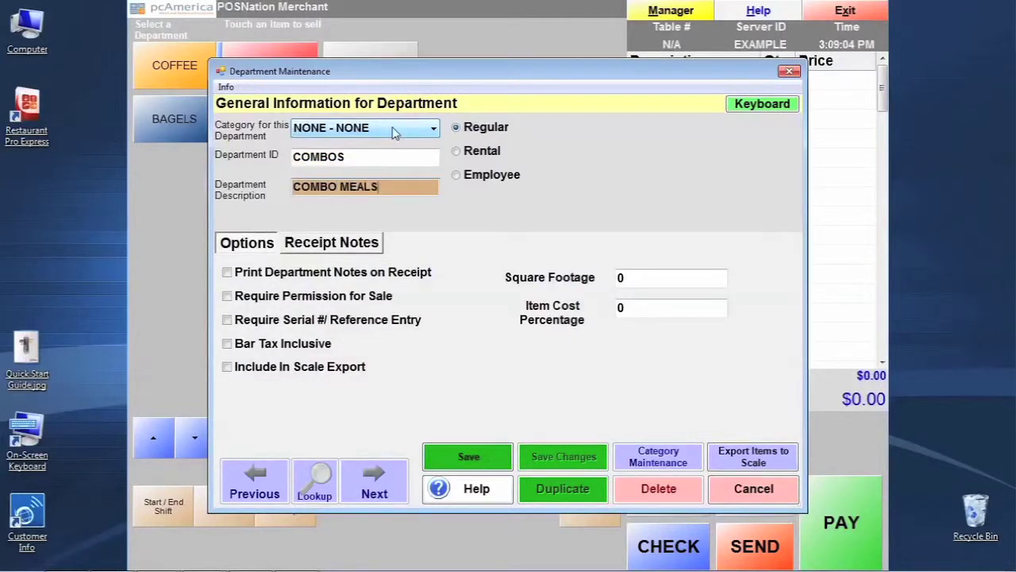
{"action": "left_click", "coordinate": [493, 459]}
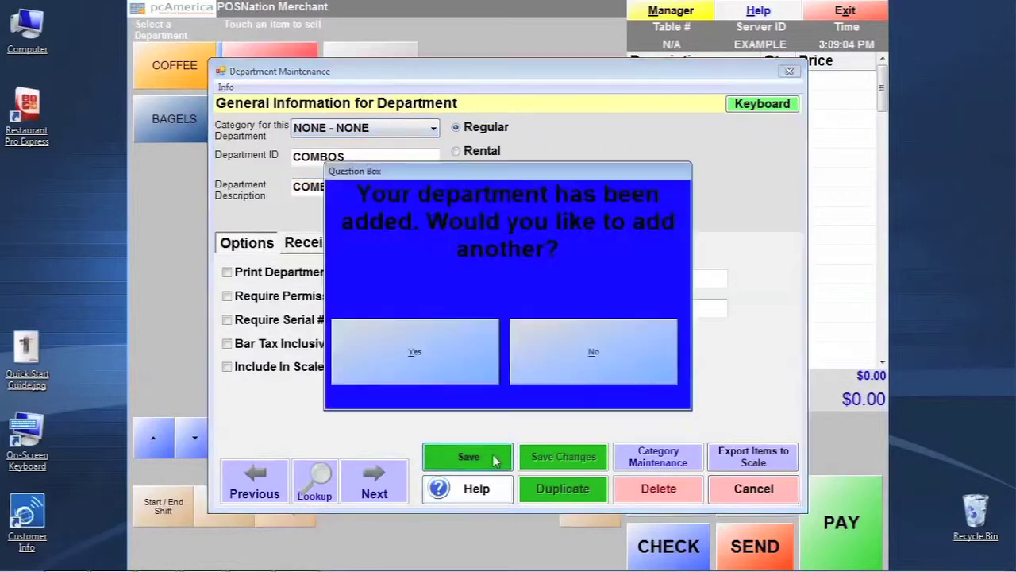
{"action": "left_click", "coordinate": [564, 379]}
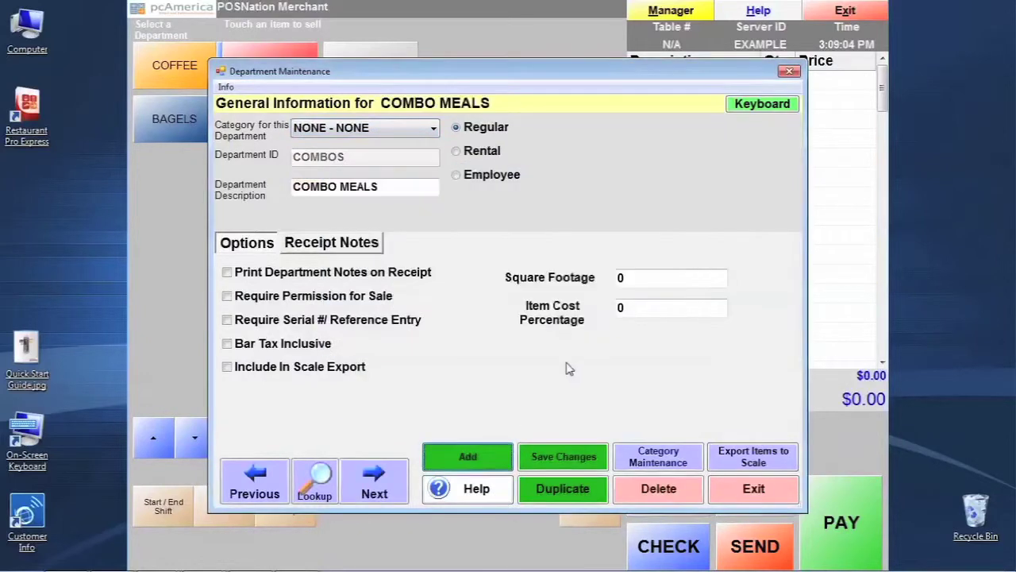
{"action": "left_click", "coordinate": [758, 488]}
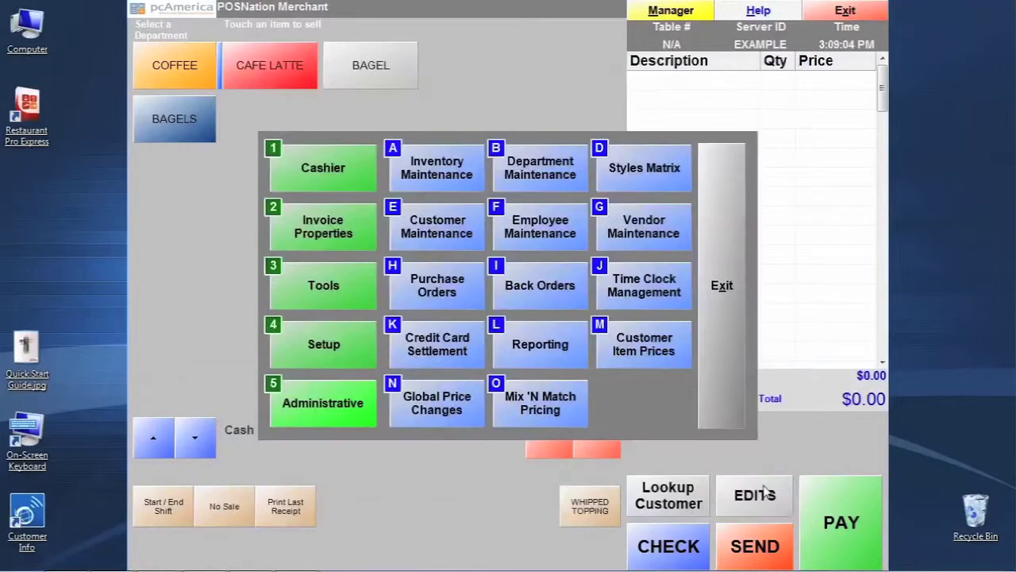
{"action": "left_click", "coordinate": [478, 180]}
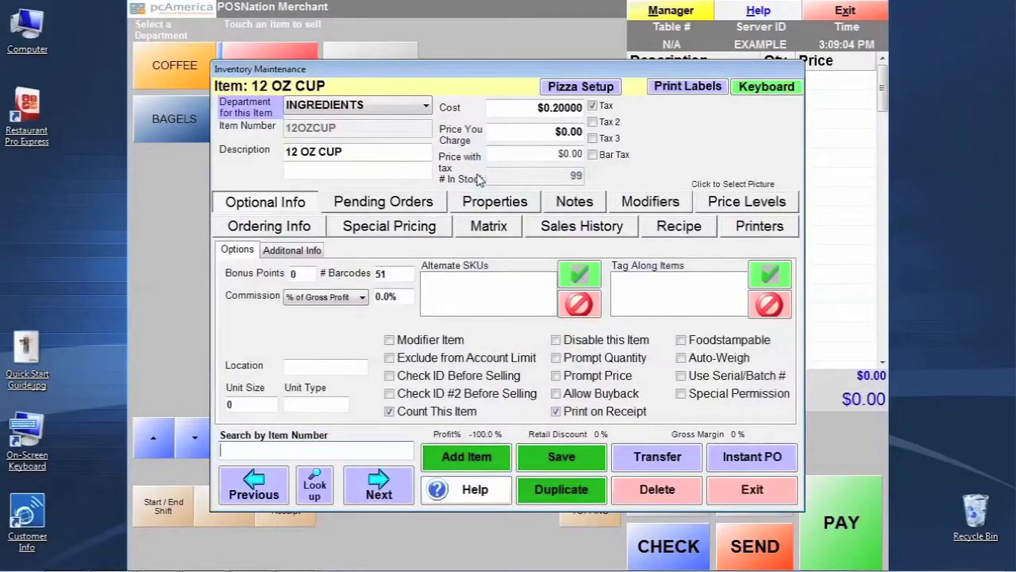
Add a new Combo-type inventory item with department COMBO MEALS.
{"action": "left_click", "coordinate": [504, 459]}
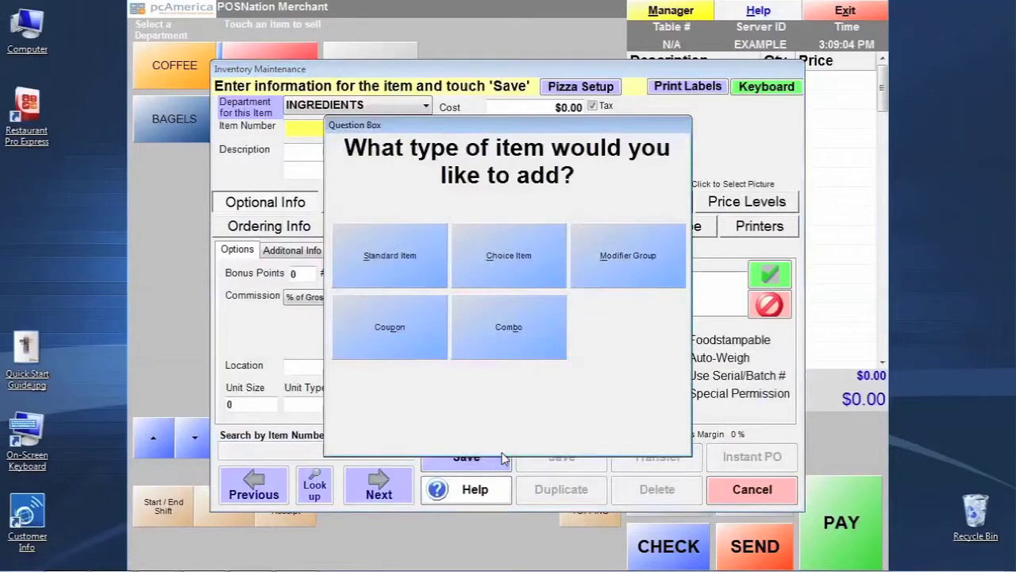
{"action": "left_click", "coordinate": [530, 330]}
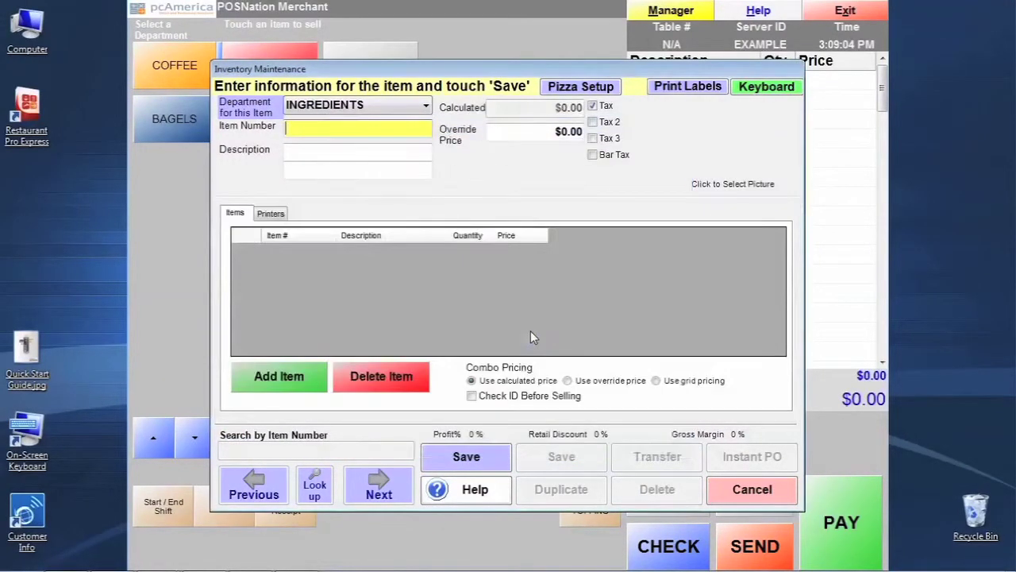
{"action": "left_click", "coordinate": [396, 111]}
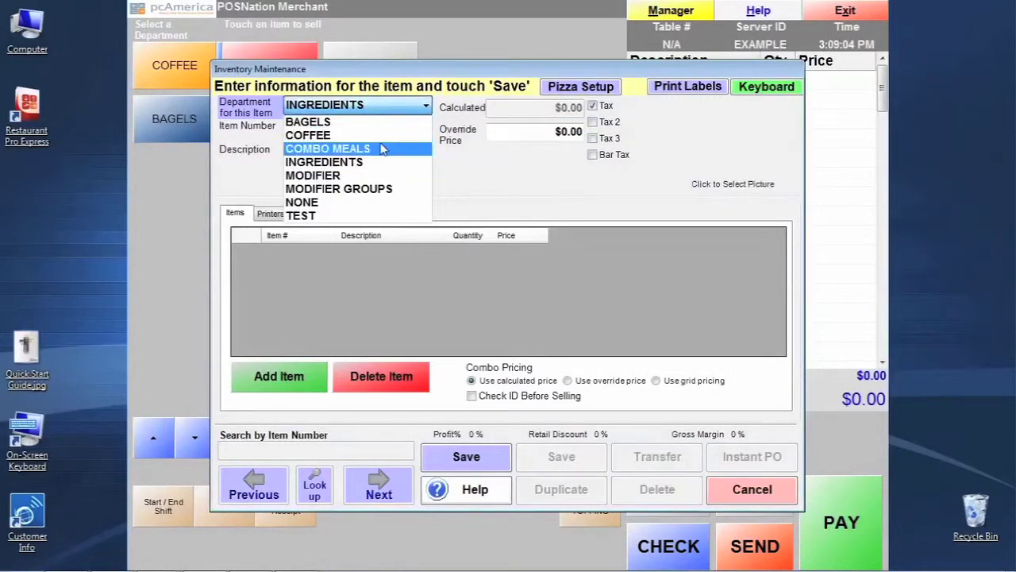
{"action": "left_click", "coordinate": [383, 149]}
{"action": "left_click", "coordinate": [376, 125]}
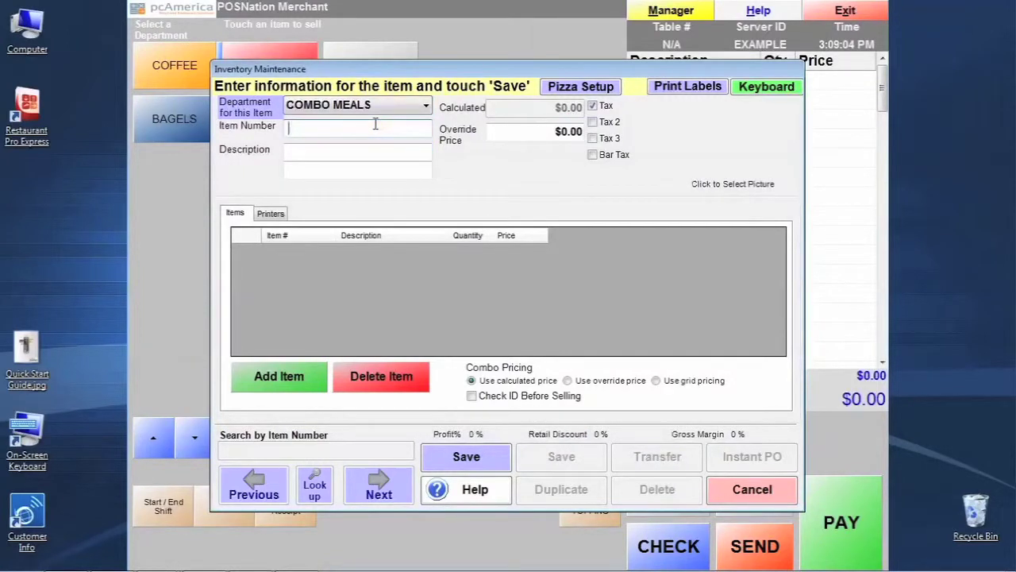
Enter item number COMBO1 and description '8 0Z LATTE AND BAGEL'.
{"action": "type", "text": "COMBO1"}
{"action": "key", "text": "Tab"}
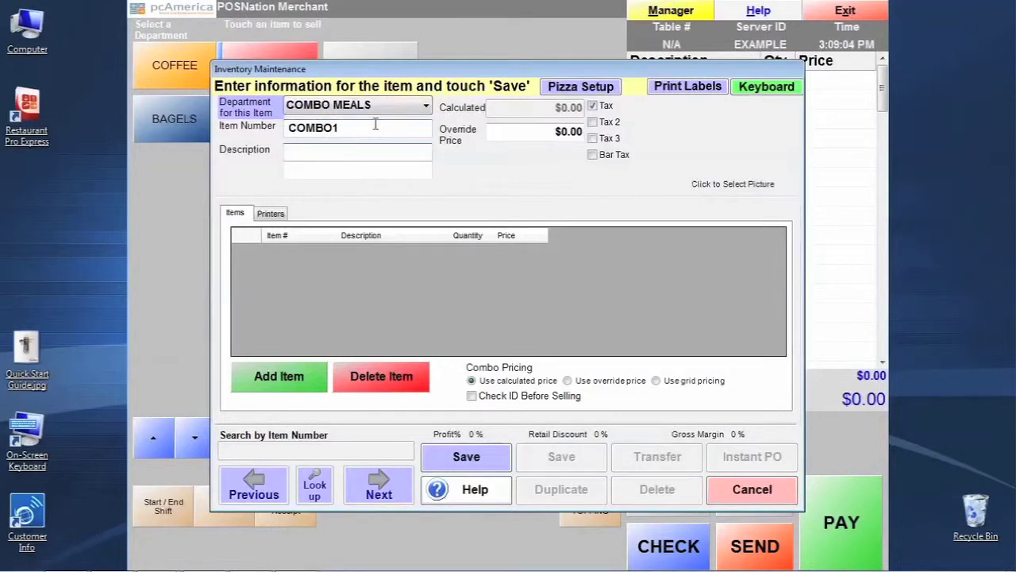
{"action": "type", "text": "8 0Z "}
{"action": "type", "text": "CO"}
{"action": "key", "text": "BackSpace"}
{"action": "key", "text": "BackSpace"}
{"action": "type", "text": "LATTE A"}
{"action": "key", "text": "BackSpace"}
{"action": "type", "text": "AND BAGEL"}
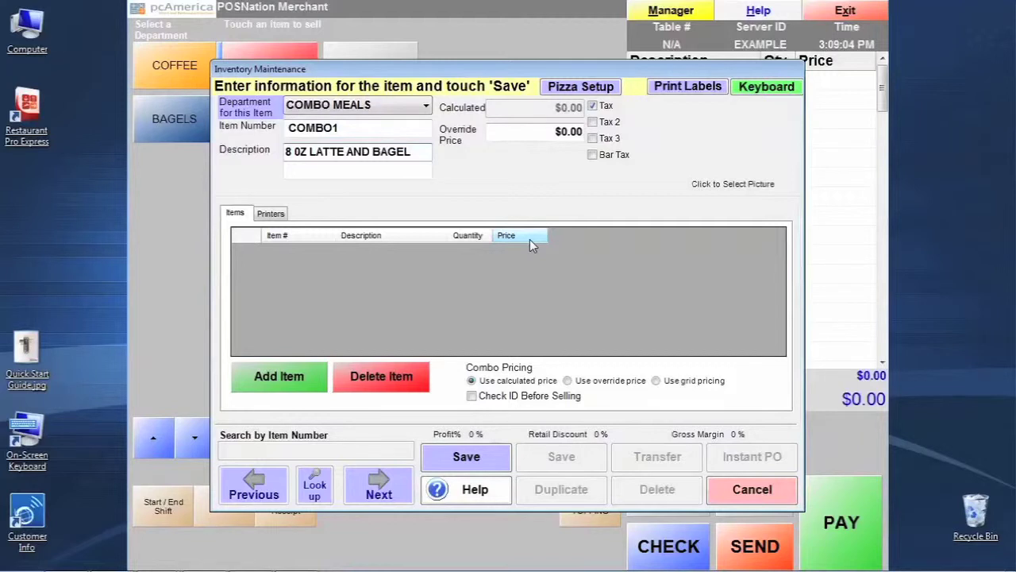
Replace the override price with 3.25.
{"action": "left_click", "coordinate": [542, 133]}
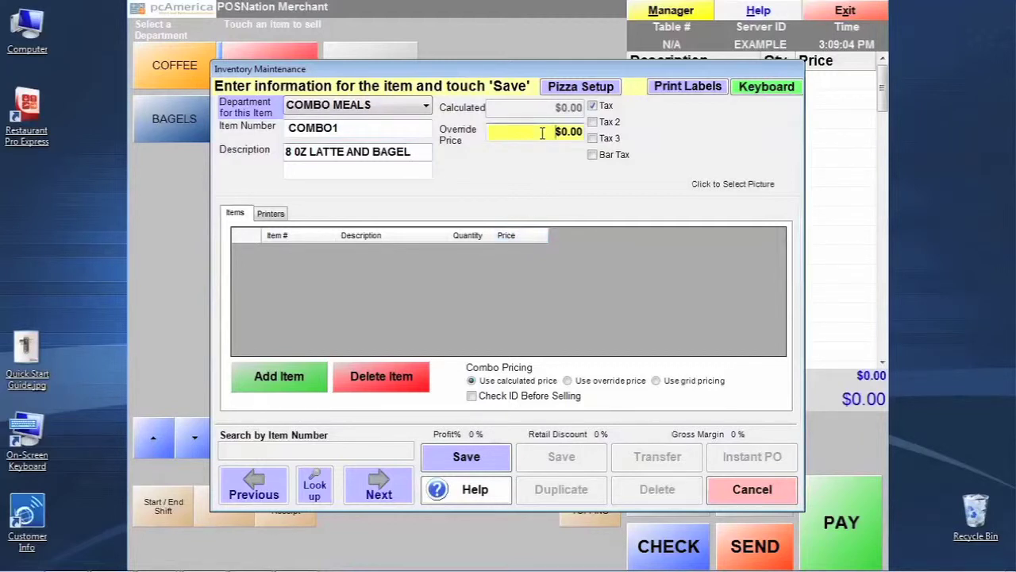
{"action": "left_click_drag", "start_coordinate": [542, 132], "coordinate": [582, 131]}
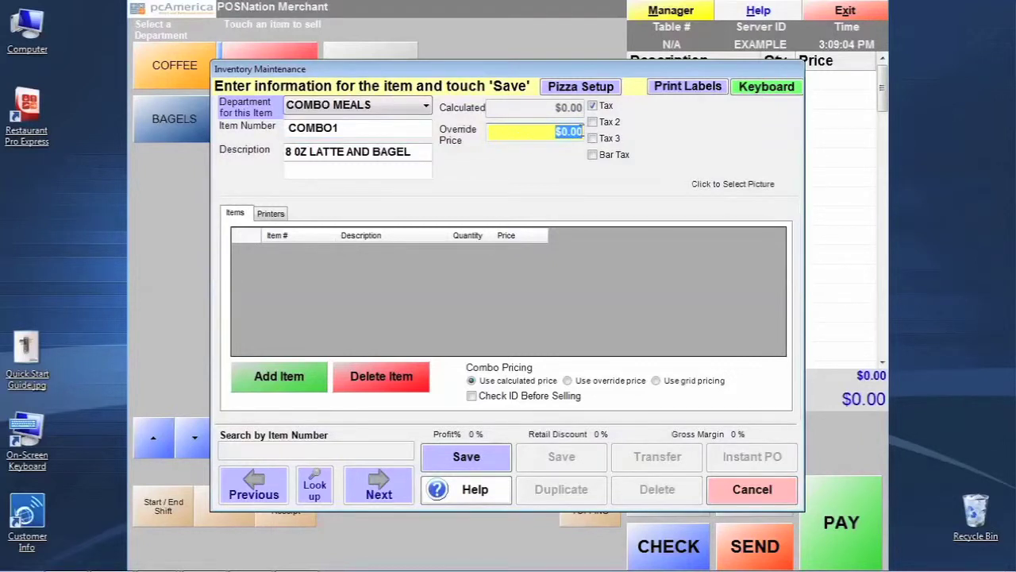
{"action": "type", "text": "3.25"}
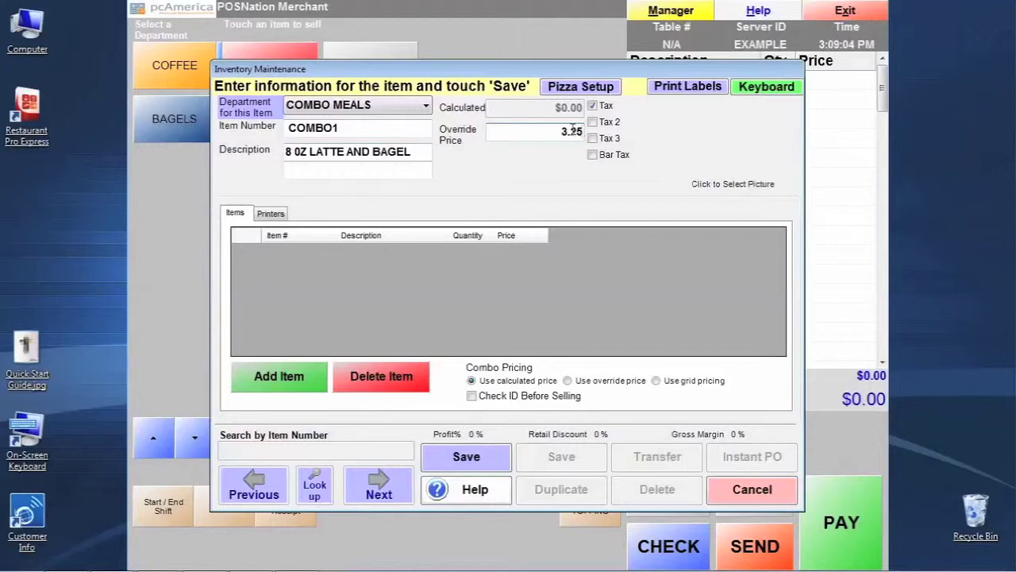
{"action": "left_click", "coordinate": [293, 381]}
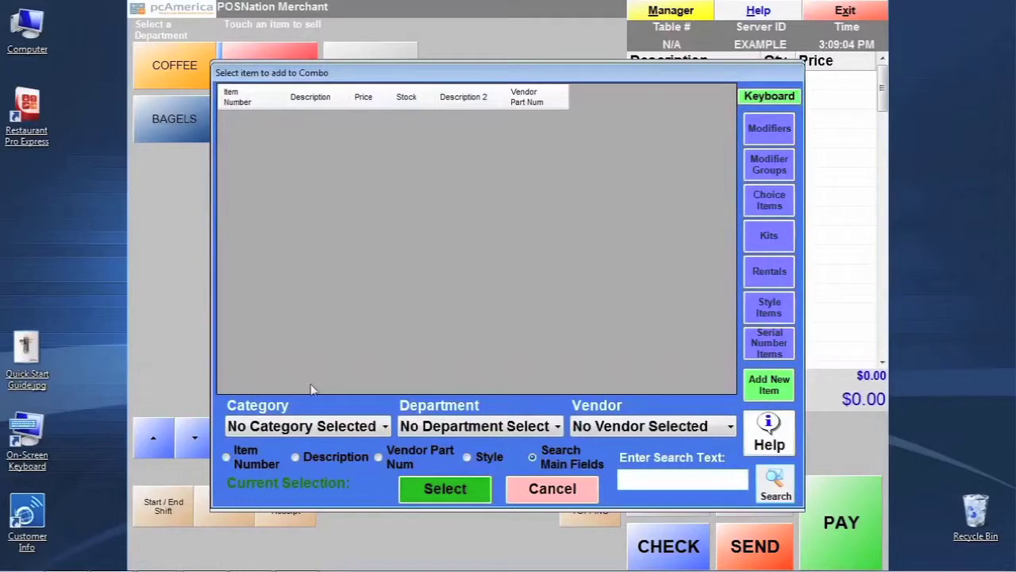
Filter the item picker by department and select BAGEL as the first combo component.
{"action": "left_click", "coordinate": [483, 427]}
{"action": "left_click", "coordinate": [442, 294]}
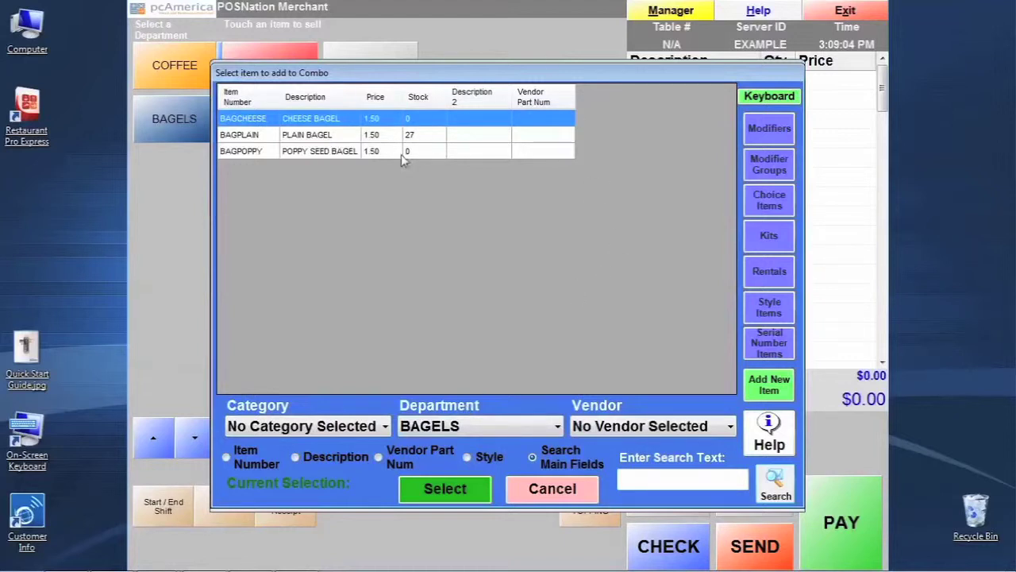
{"action": "left_click", "coordinate": [513, 425]}
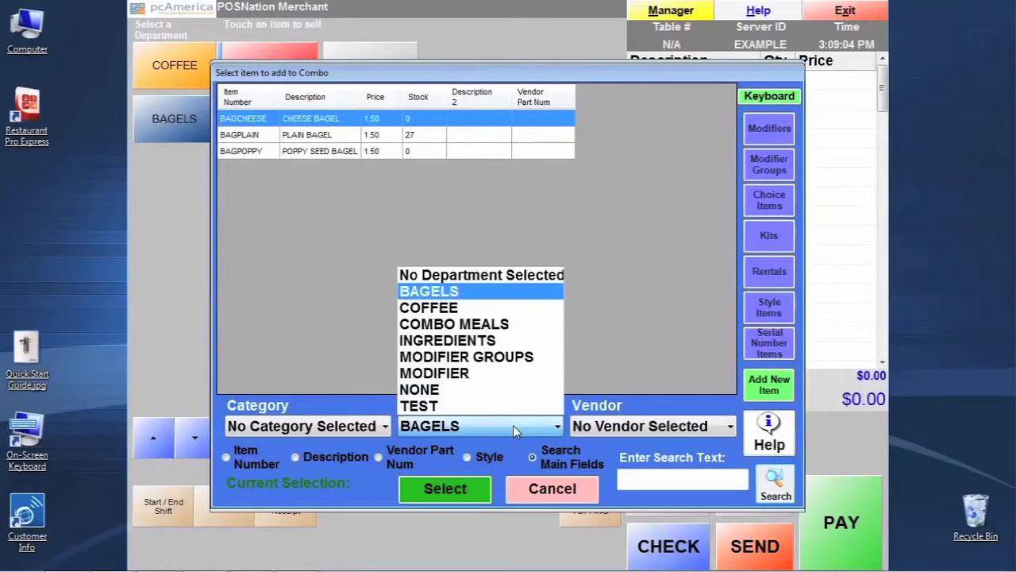
{"action": "left_click", "coordinate": [477, 308]}
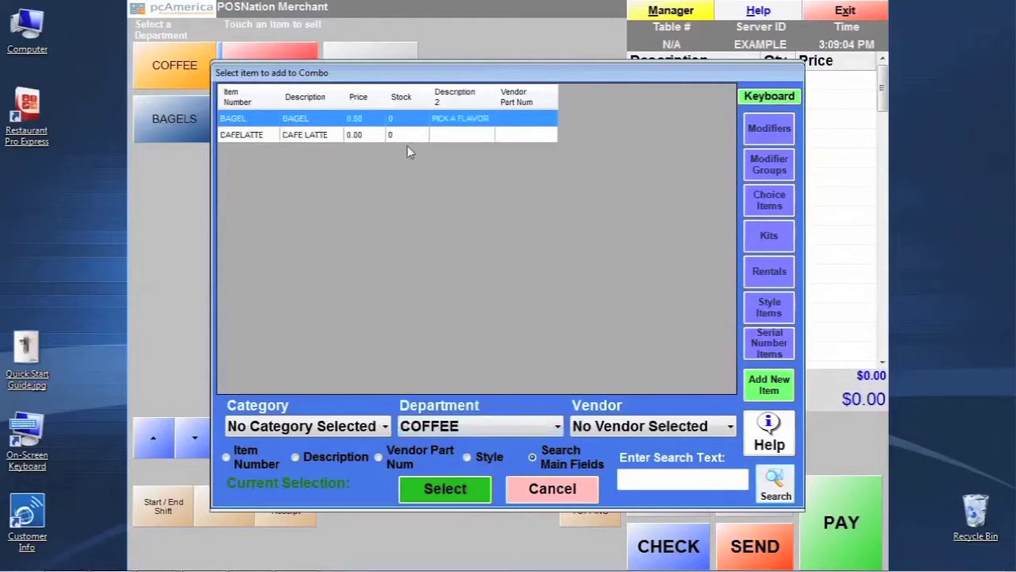
{"action": "left_click", "coordinate": [322, 123]}
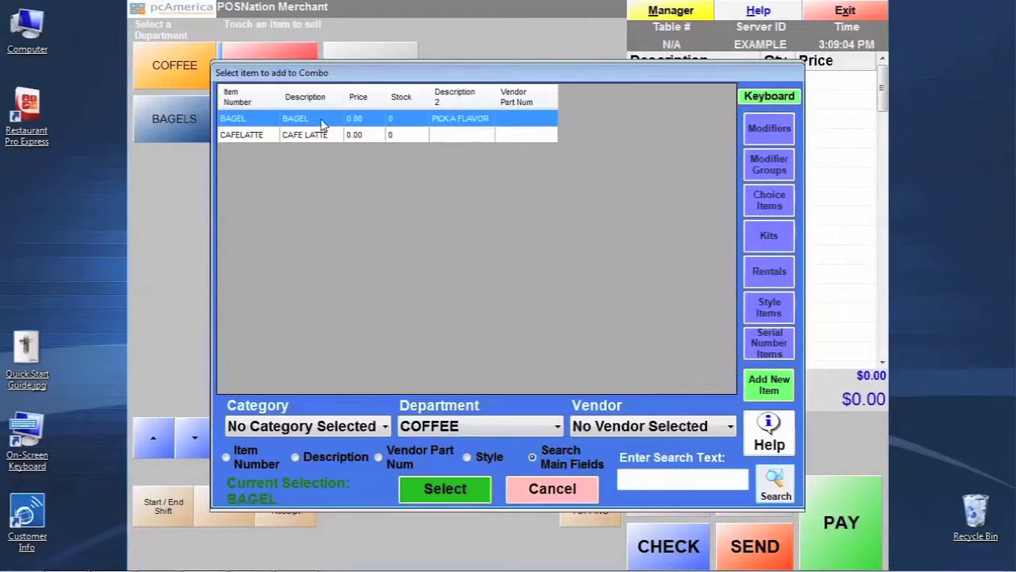
{"action": "left_click", "coordinate": [449, 491]}
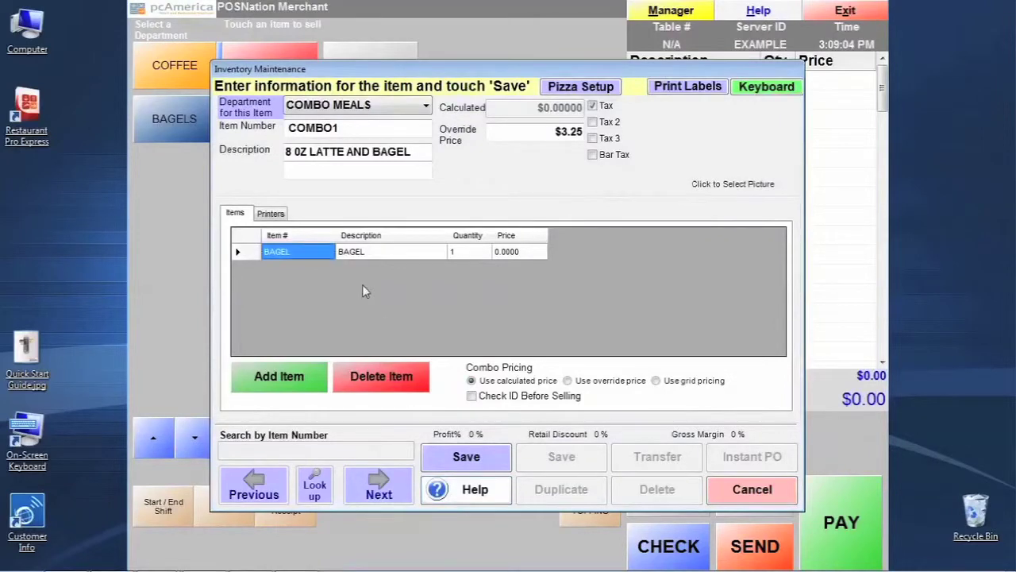
Add 8 OZ CAFE LATTE from the MODIFIER department as the second component, totalling $2.50.
{"action": "left_click", "coordinate": [300, 374]}
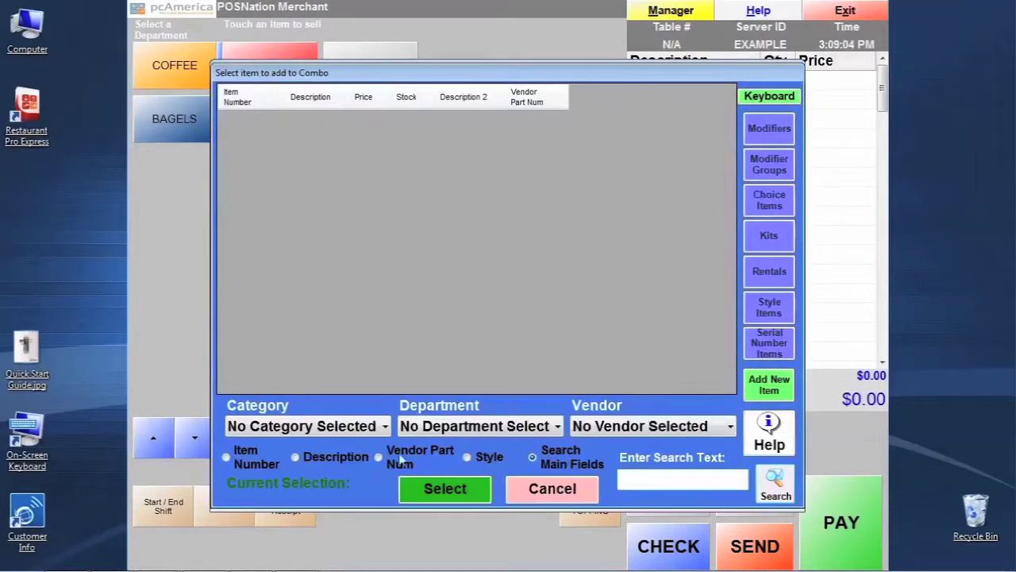
{"action": "left_click", "coordinate": [483, 425]}
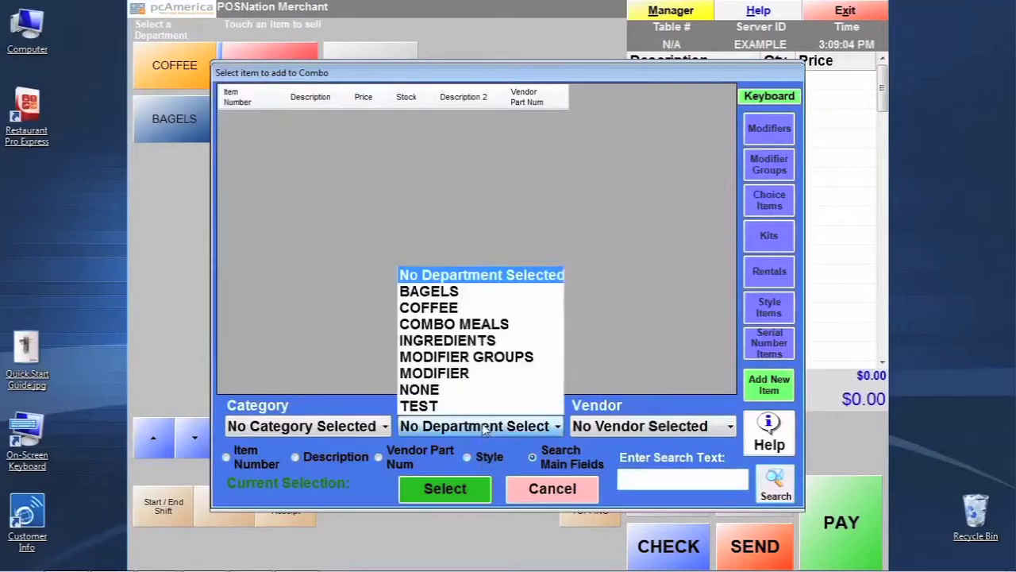
{"action": "left_click", "coordinate": [447, 308]}
{"action": "left_click", "coordinate": [329, 134]}
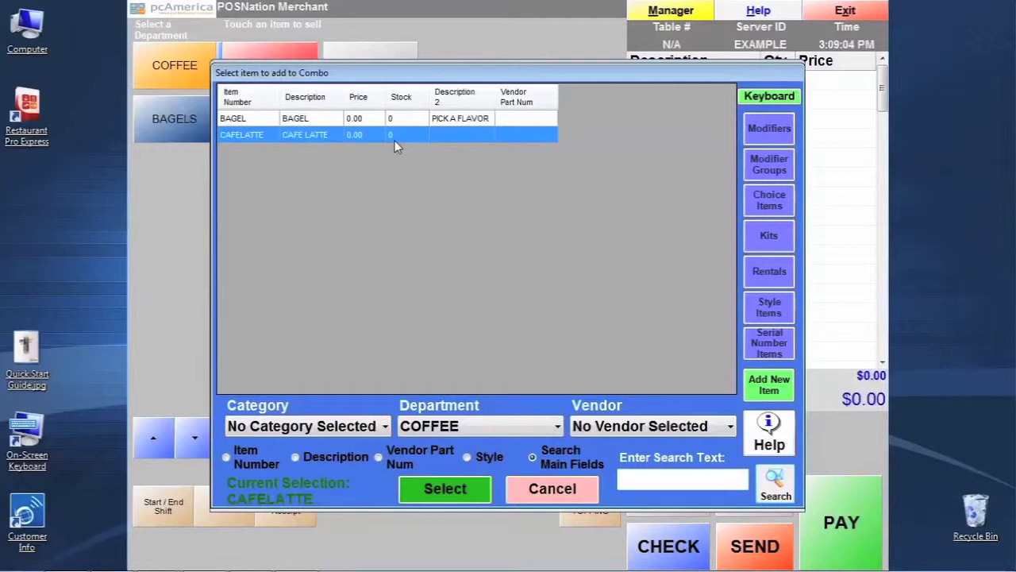
{"action": "left_click", "coordinate": [457, 430]}
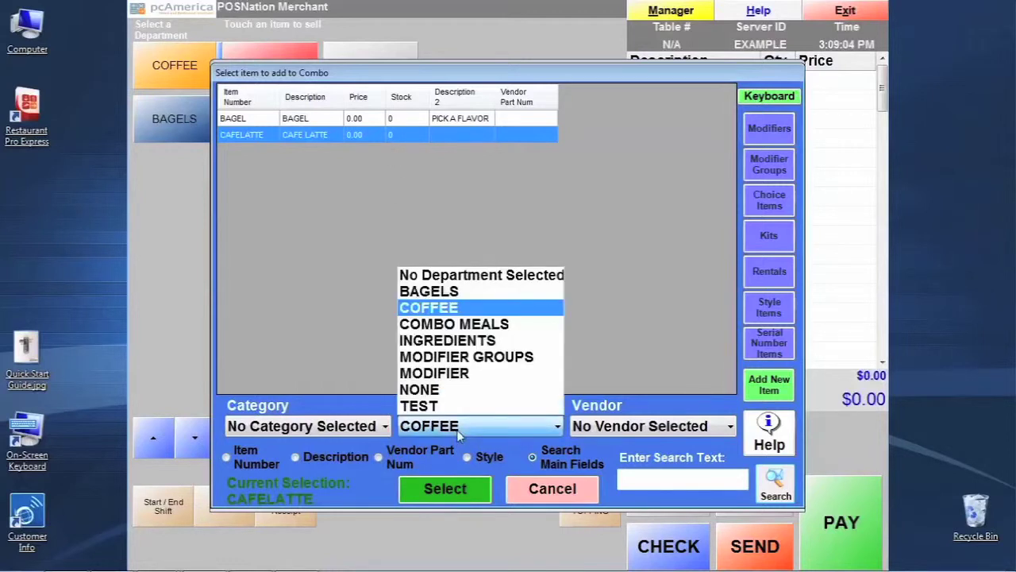
{"action": "left_click", "coordinate": [449, 373]}
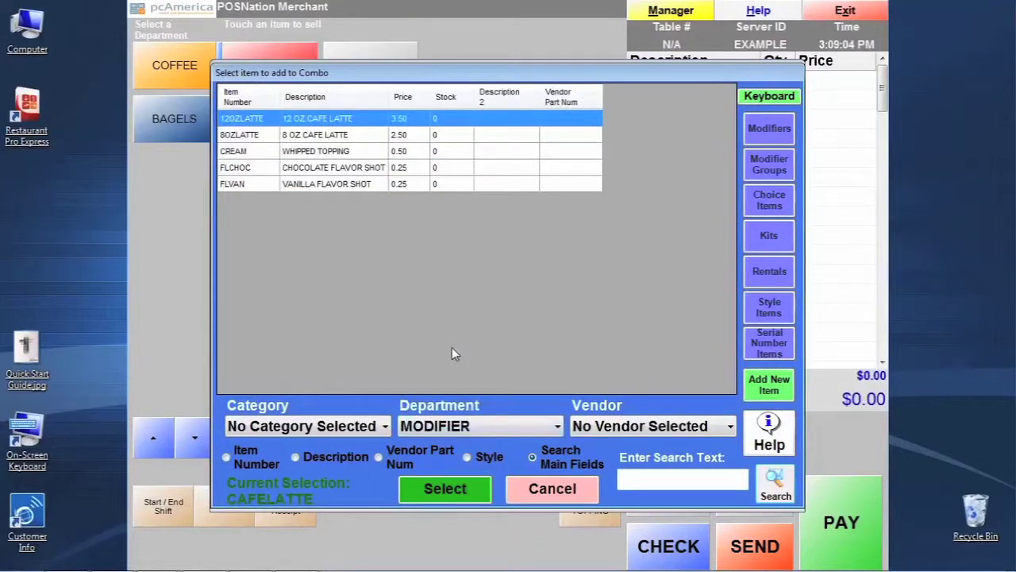
{"action": "left_click", "coordinate": [346, 134]}
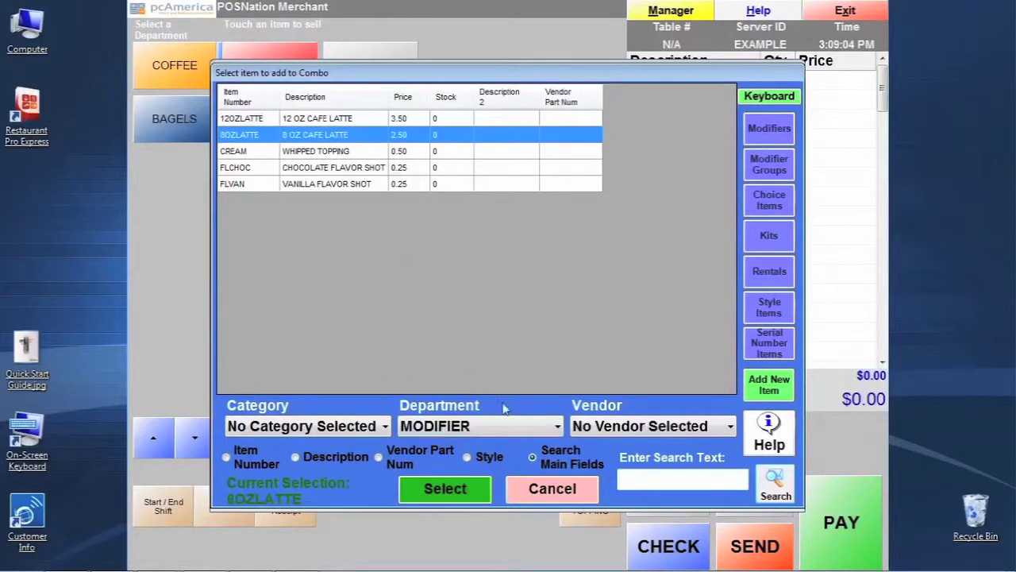
{"action": "left_click", "coordinate": [444, 489]}
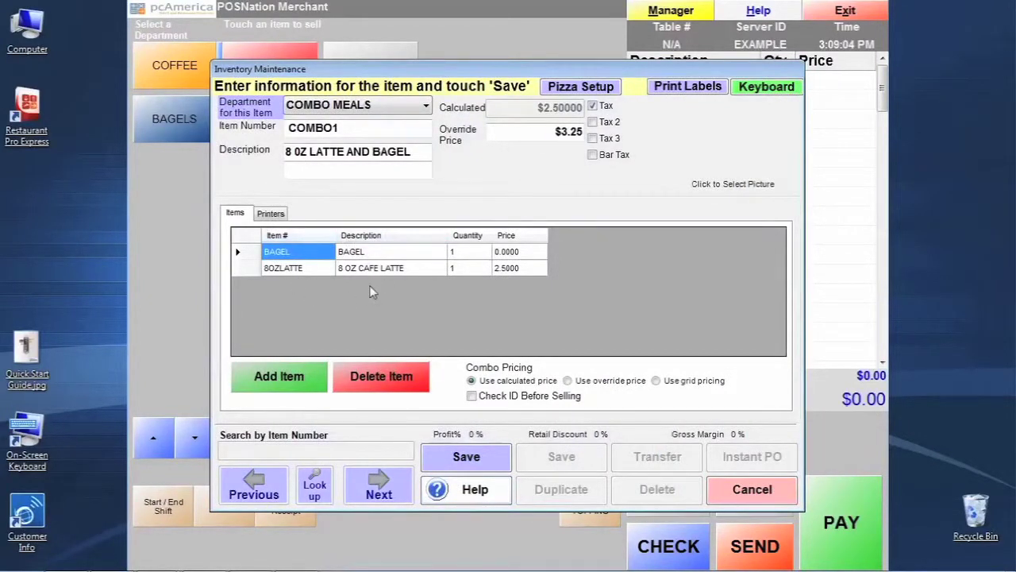
Make COMBO1 use its $3.25 override price instead of the calculated one, and save it.
{"action": "left_click", "coordinate": [276, 215]}
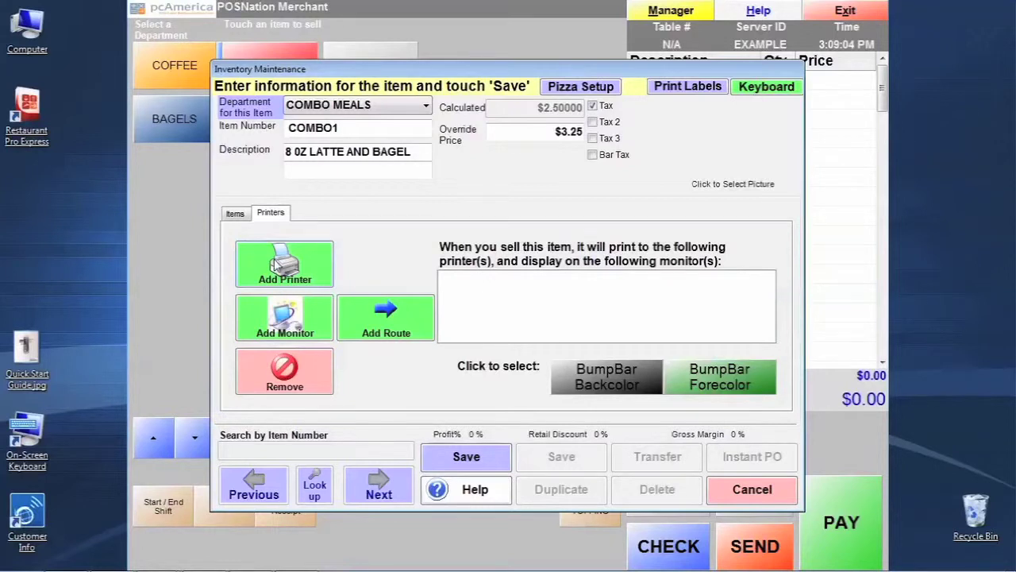
{"action": "left_click", "coordinate": [237, 214]}
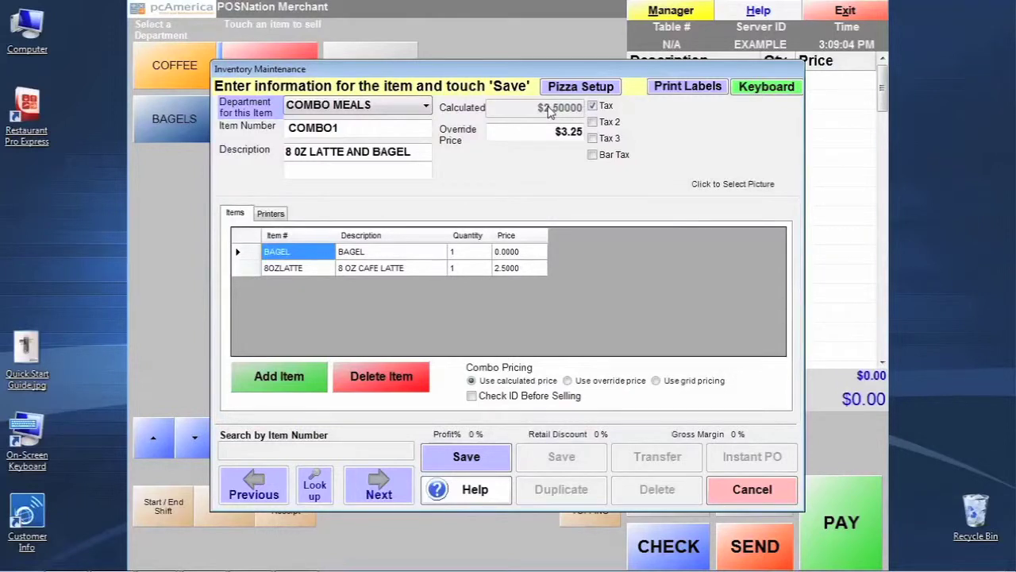
{"action": "left_click", "coordinate": [502, 132]}
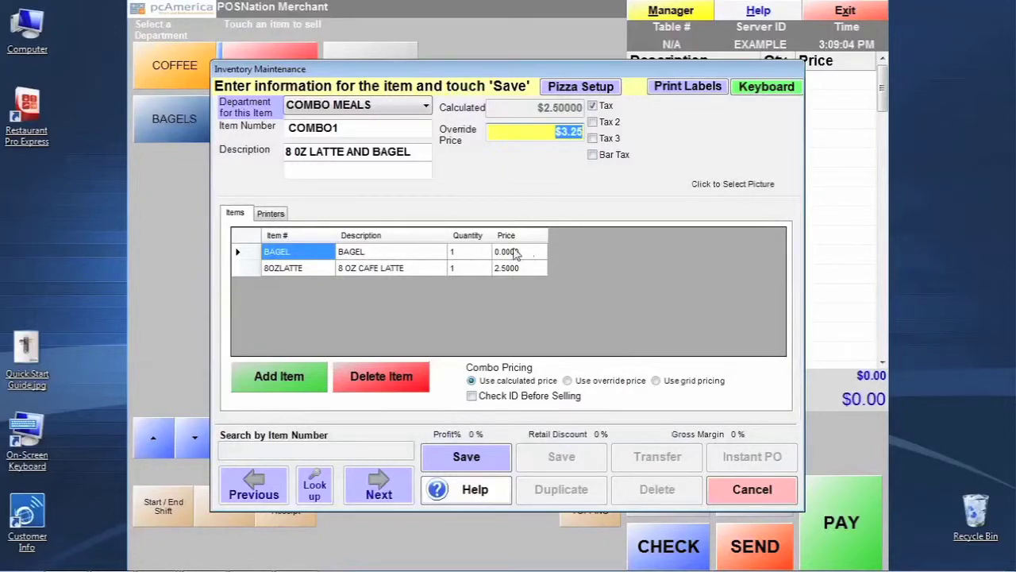
{"action": "left_click", "coordinate": [567, 380]}
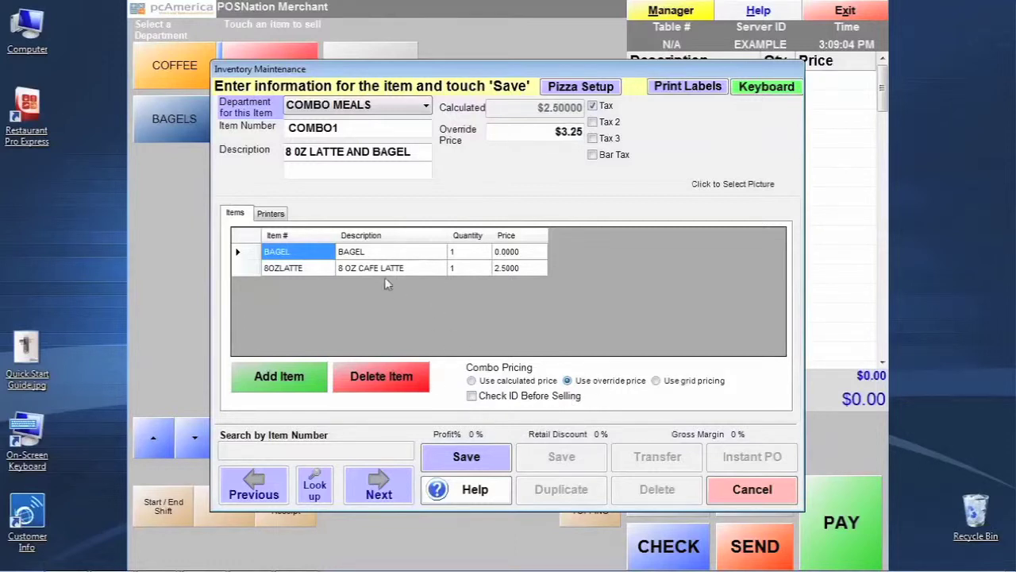
{"action": "left_click", "coordinate": [457, 454]}
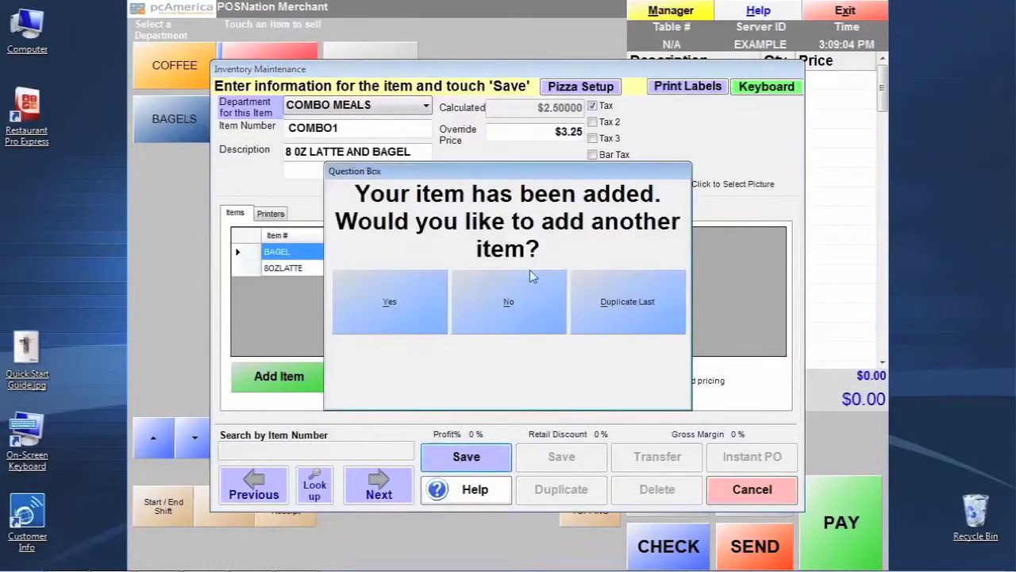
Decline adding another item and exit Inventory Maintenance and the Manager menu.
{"action": "left_click", "coordinate": [533, 302]}
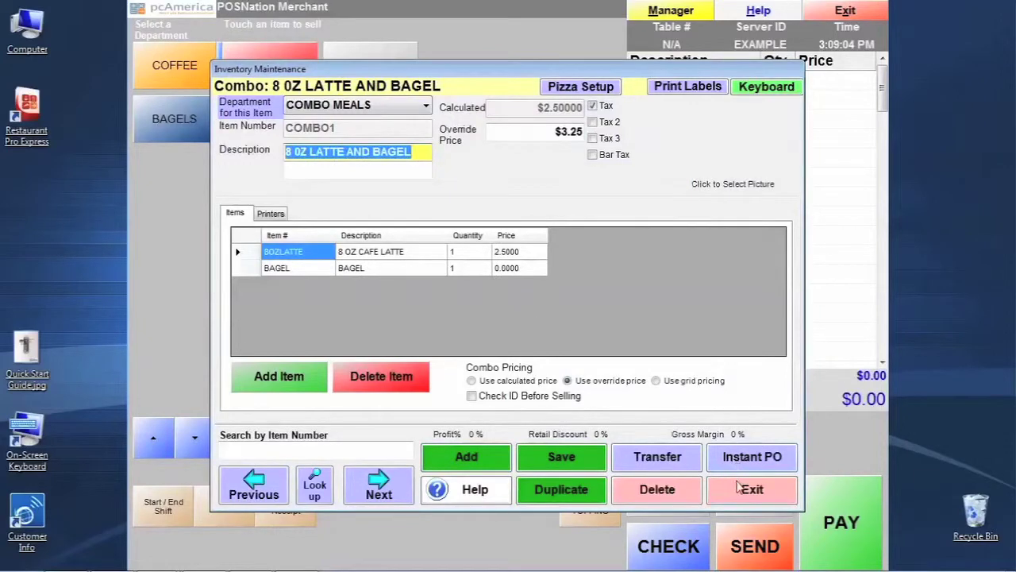
{"action": "left_click", "coordinate": [738, 486]}
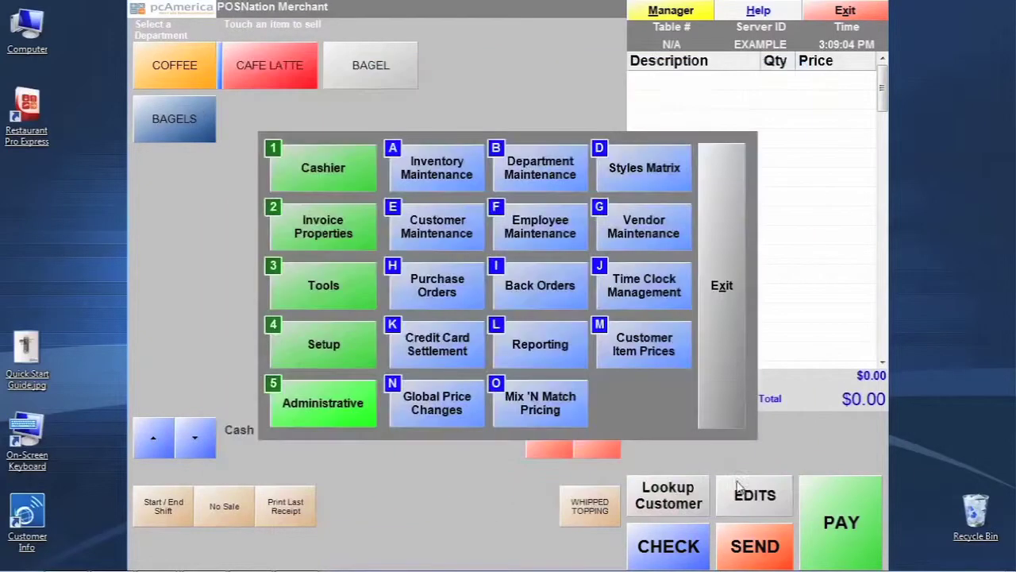
{"action": "left_click", "coordinate": [736, 361]}
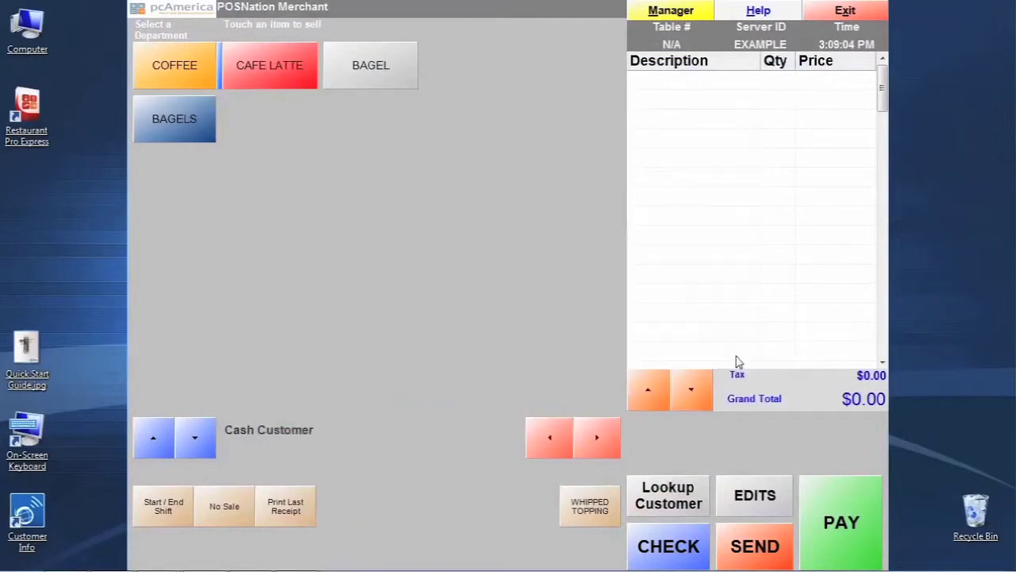
Sign out and log back in with the user ID and password.
{"action": "left_click", "coordinate": [846, 11]}
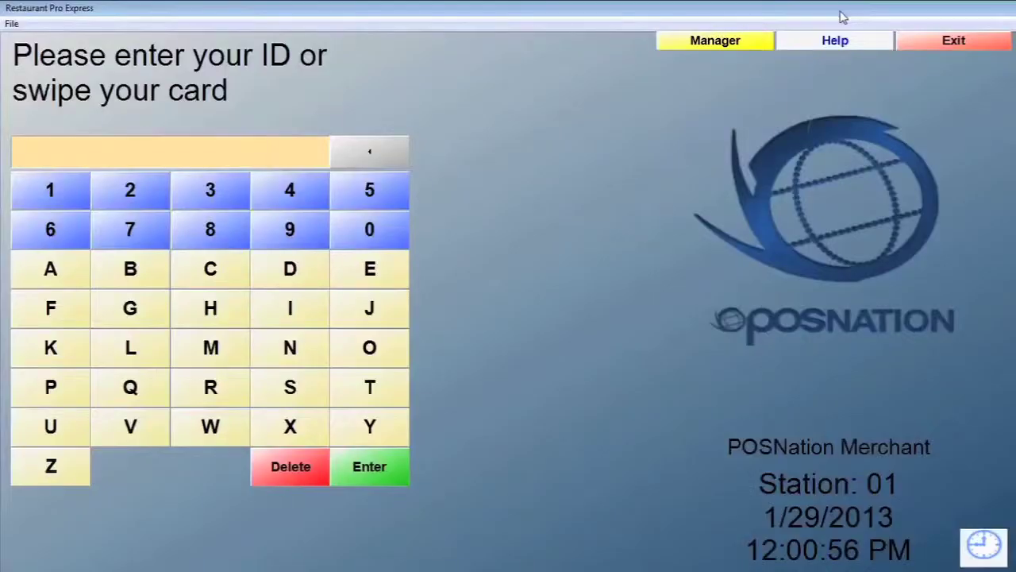
{"action": "type", "text": "1"}
{"action": "key", "text": "Return"}
{"action": "type", "text": "********"}
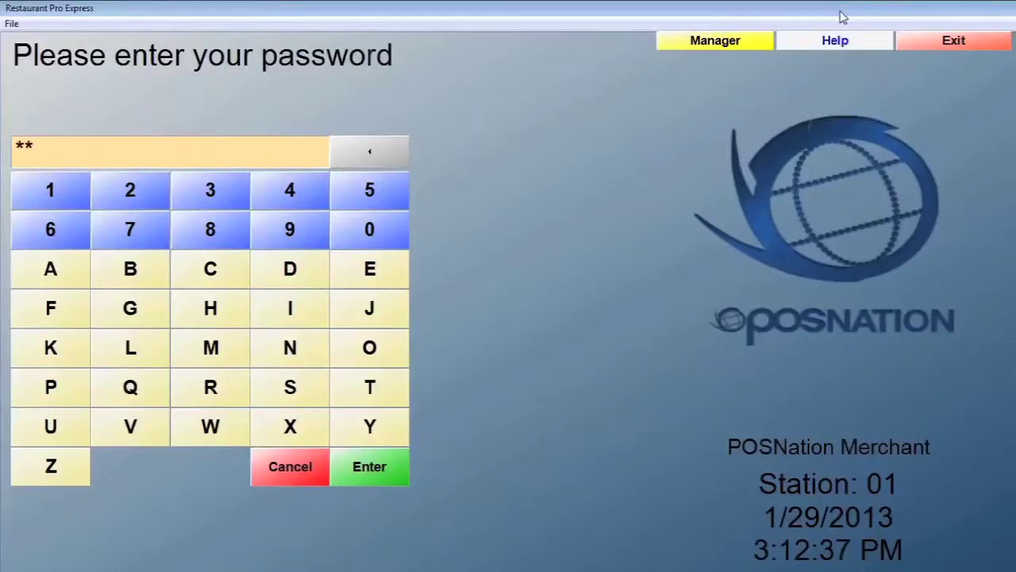
{"action": "key", "text": "Return"}
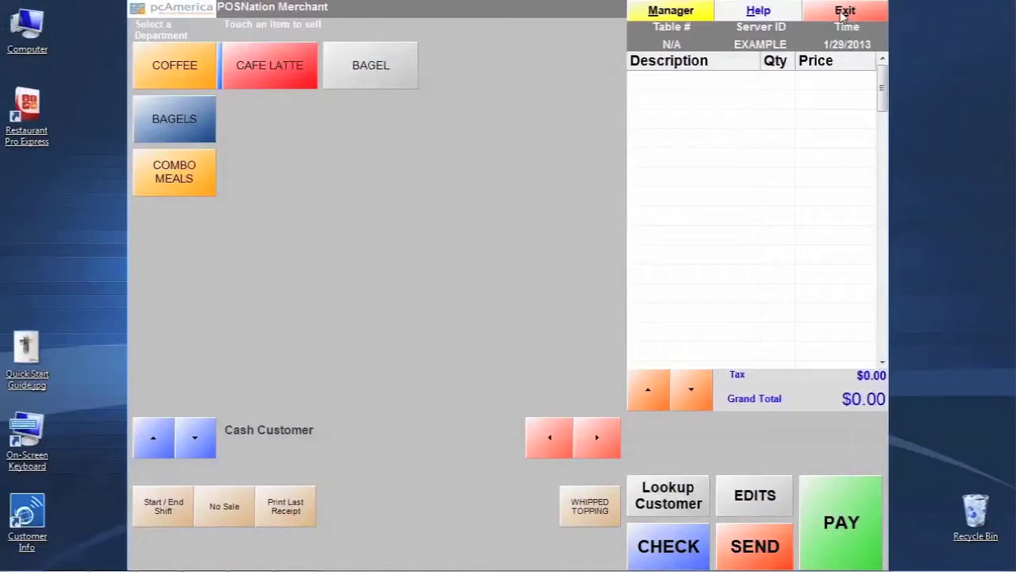
From COMBO MEALS, ring up 8 OZ LATTE AND BAGEL with PLAIN BAGEL and check its order lines.
{"action": "left_click", "coordinate": [183, 173]}
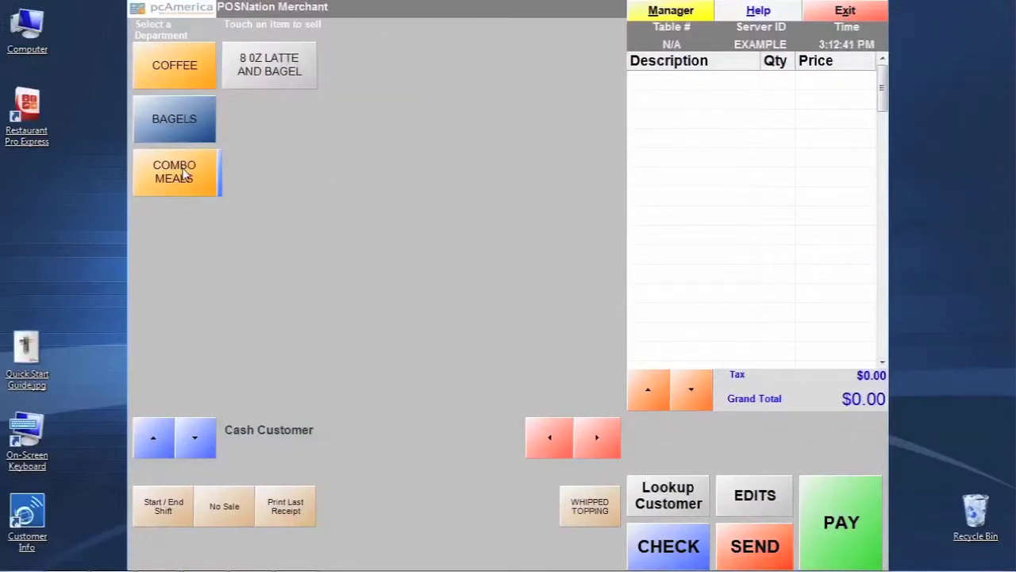
{"action": "left_click", "coordinate": [305, 68]}
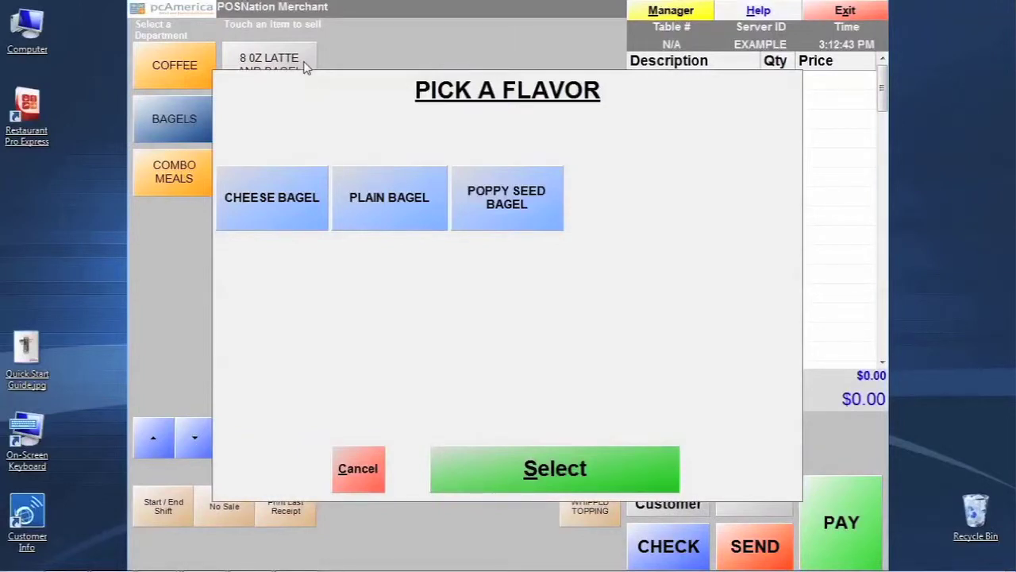
{"action": "left_click", "coordinate": [419, 180]}
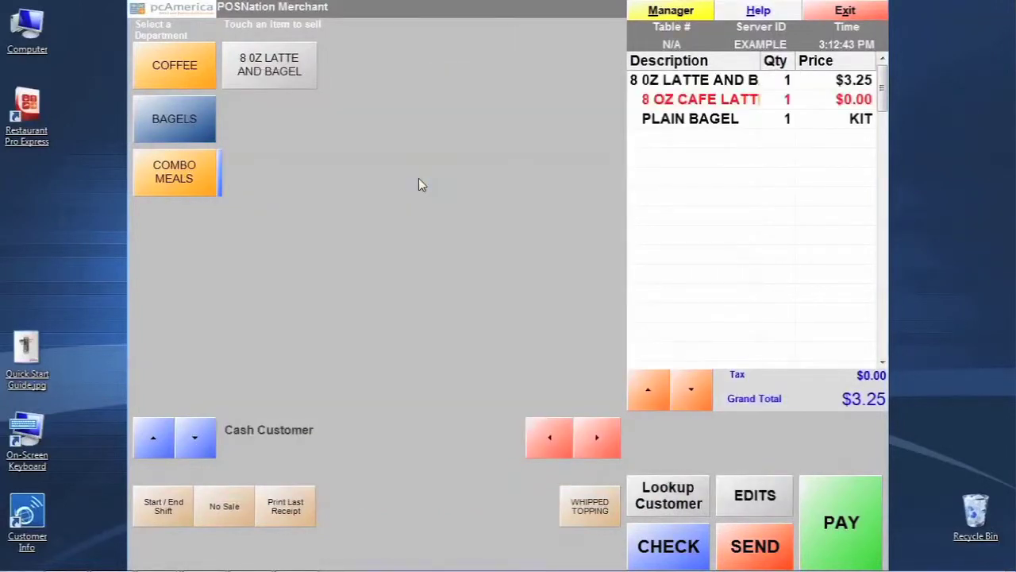
{"action": "left_click", "coordinate": [715, 98]}
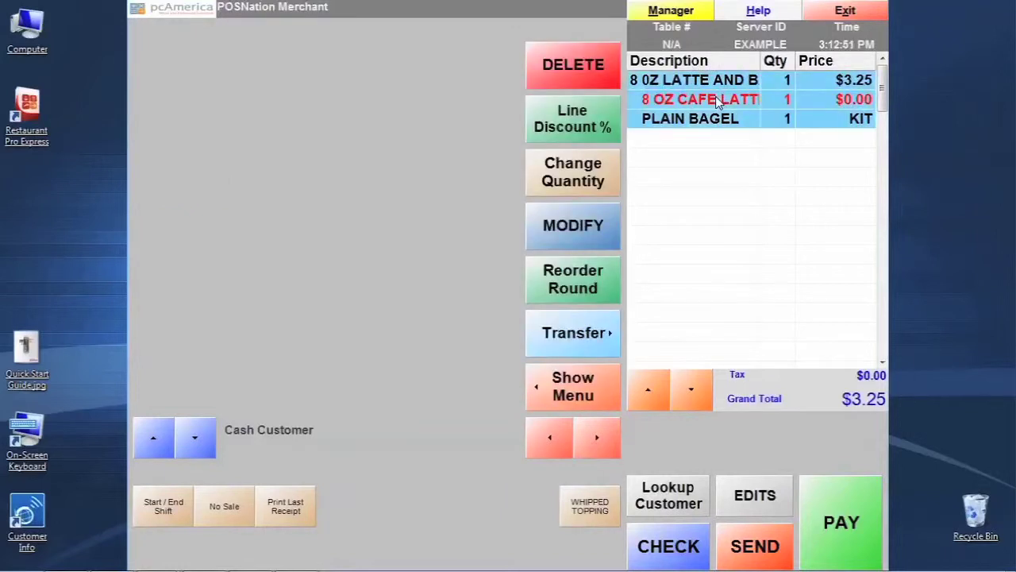
{"action": "left_click", "coordinate": [718, 100]}
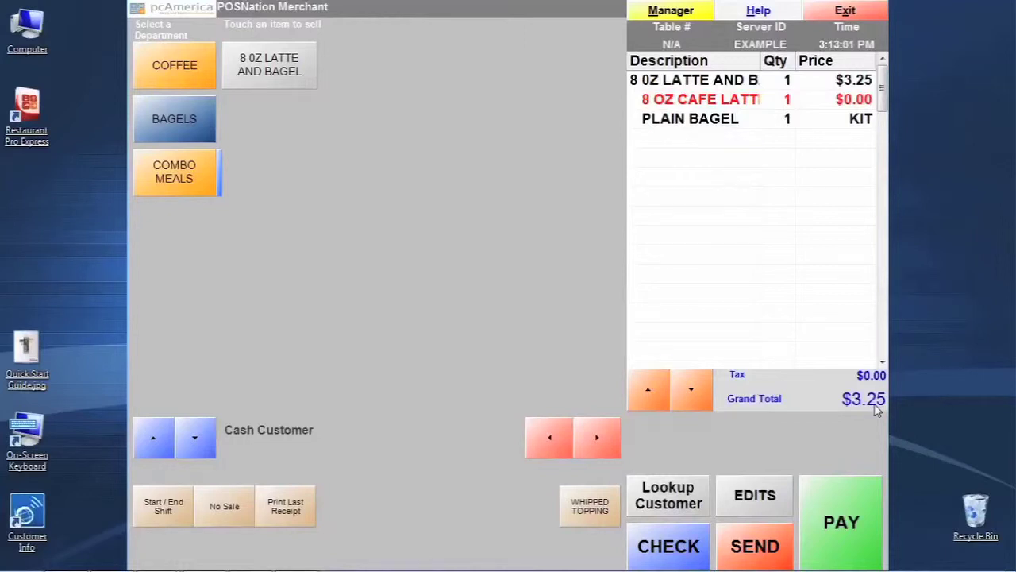
Add an 8 oz cafe latte with no flavor shot and a poppy seed bagel to the order.
{"action": "left_click", "coordinate": [167, 62]}
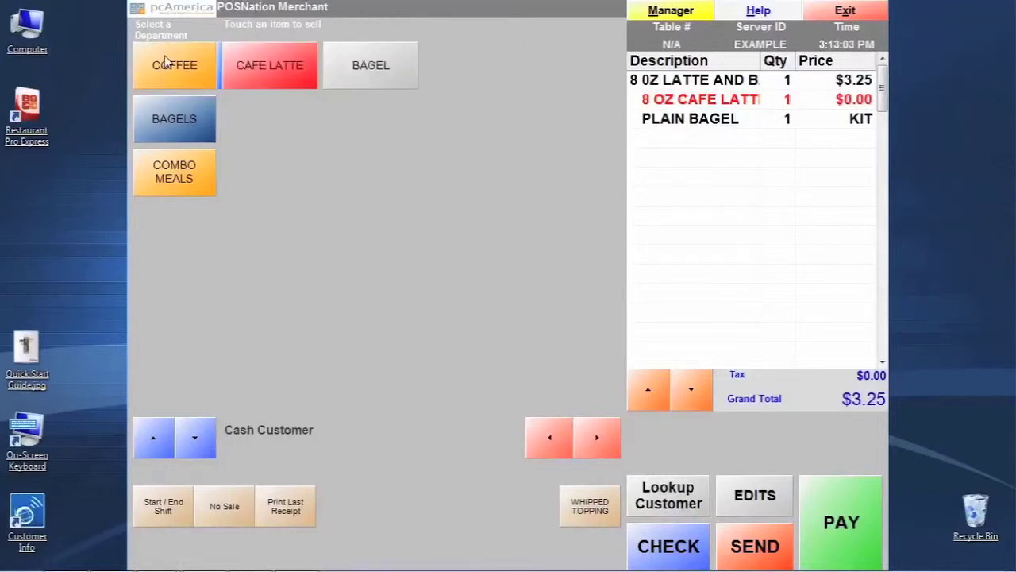
{"action": "left_click", "coordinate": [244, 50]}
{"action": "left_click", "coordinate": [282, 144]}
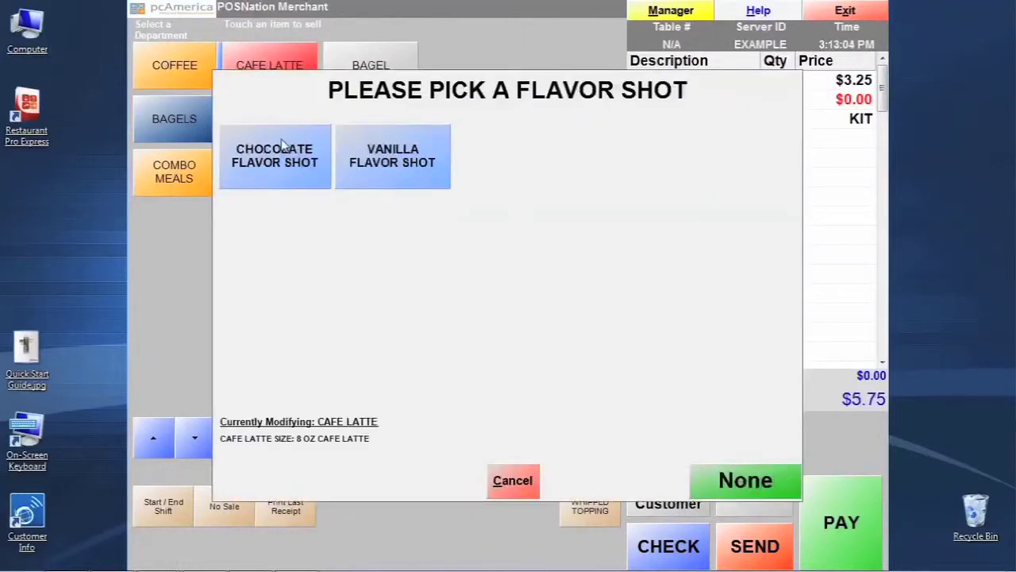
{"action": "left_click", "coordinate": [733, 481]}
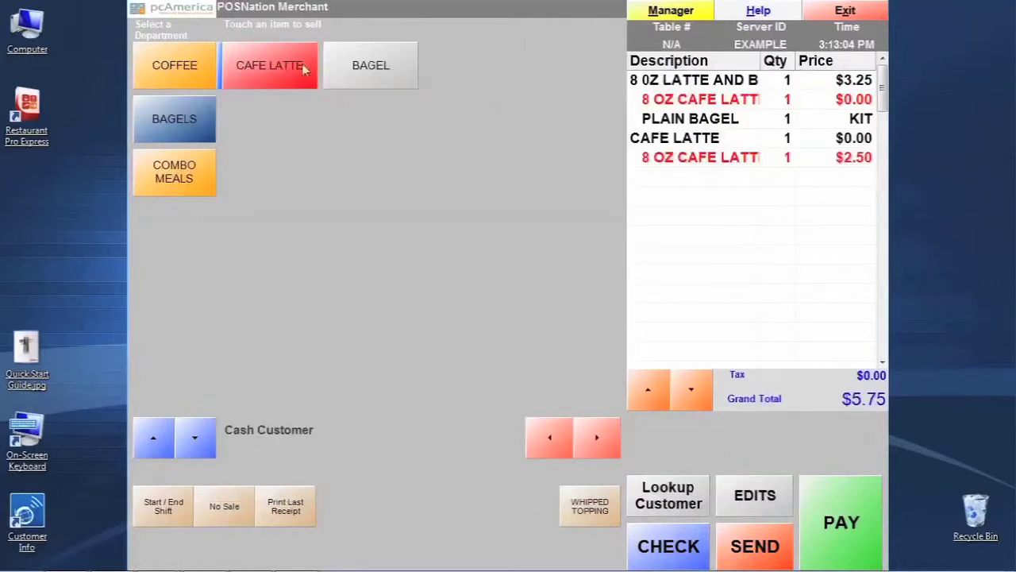
{"action": "left_click", "coordinate": [198, 115]}
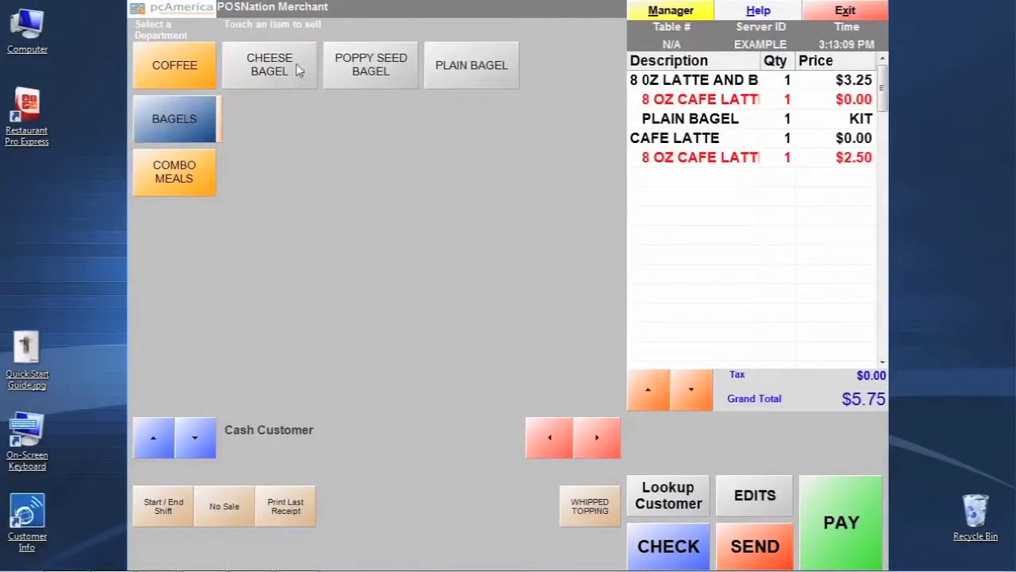
{"action": "left_click", "coordinate": [357, 68]}
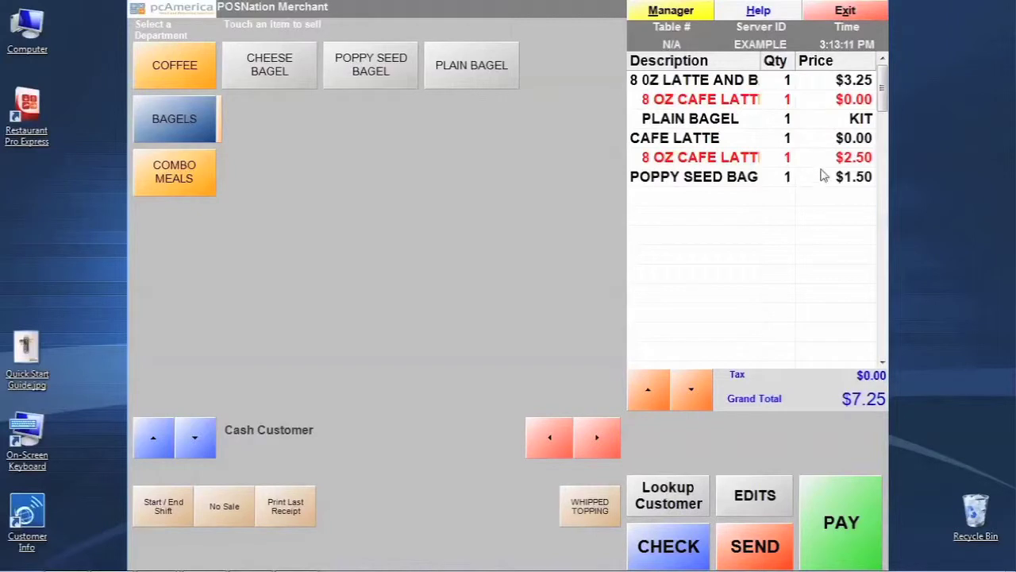